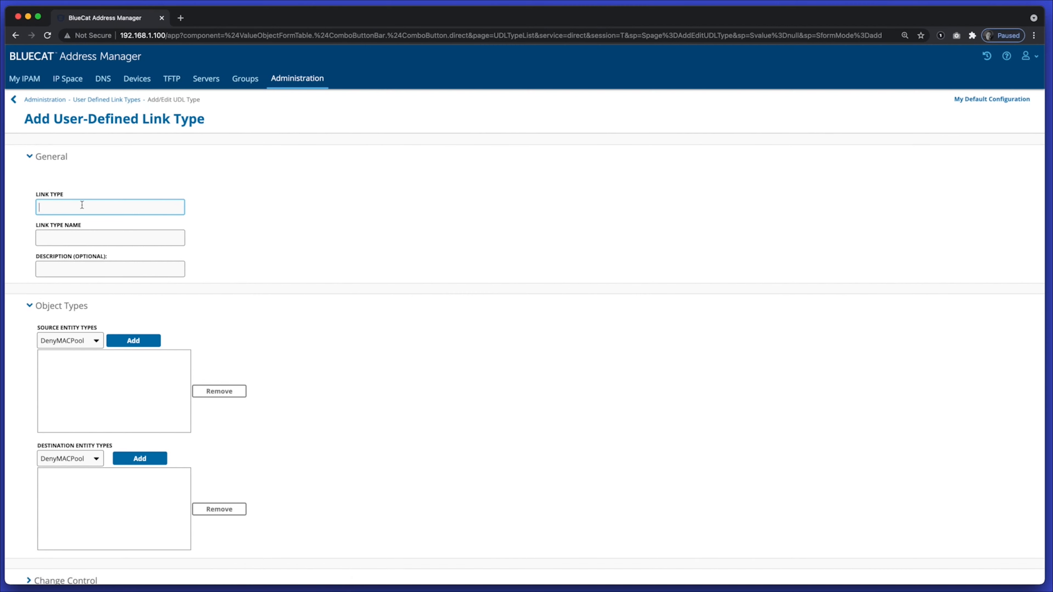
# Set the link type and link type name to DualStack, with the description "DualStack Relationship".
pyautogui.write('DualStack')
pyautogui.press('Tab')
pyautogui.write('DualStack')
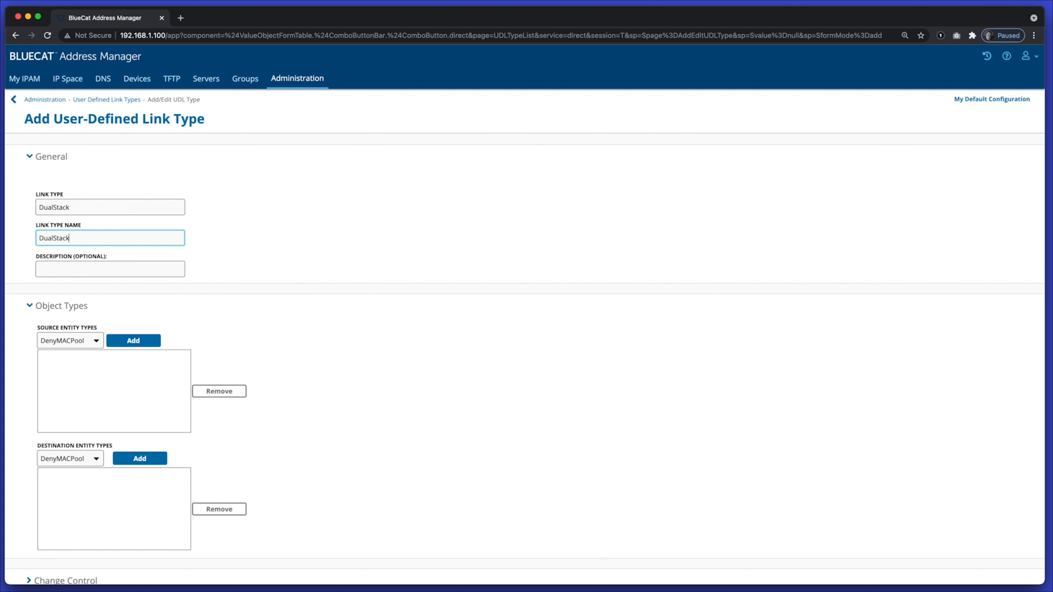
pyautogui.click(83, 264)
pyautogui.click(82, 290)
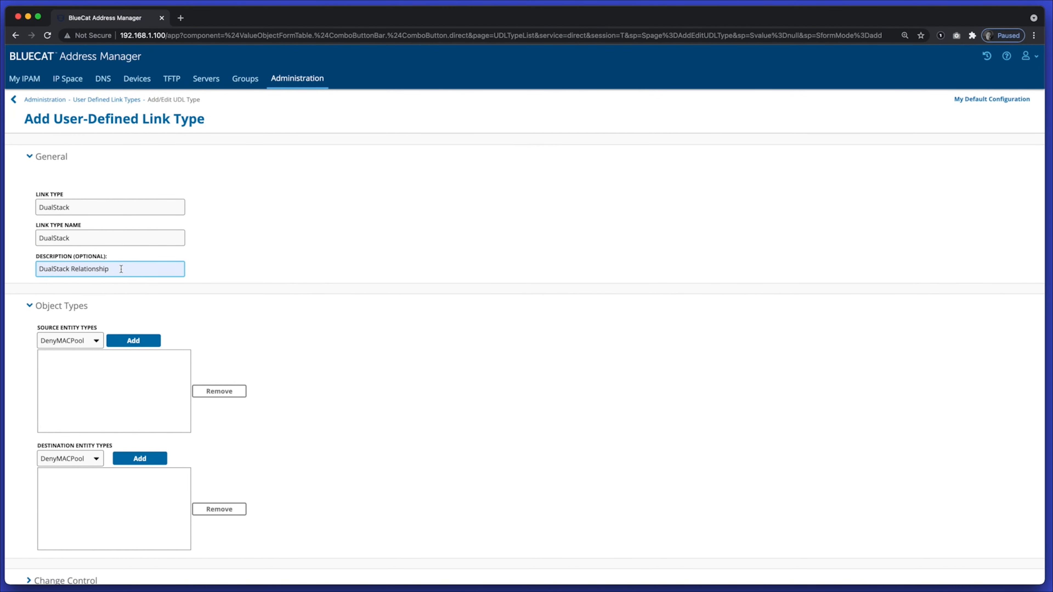
# Add IP4Addr and IP4Network as source entity types of the new link type.
pyautogui.click(99, 340)
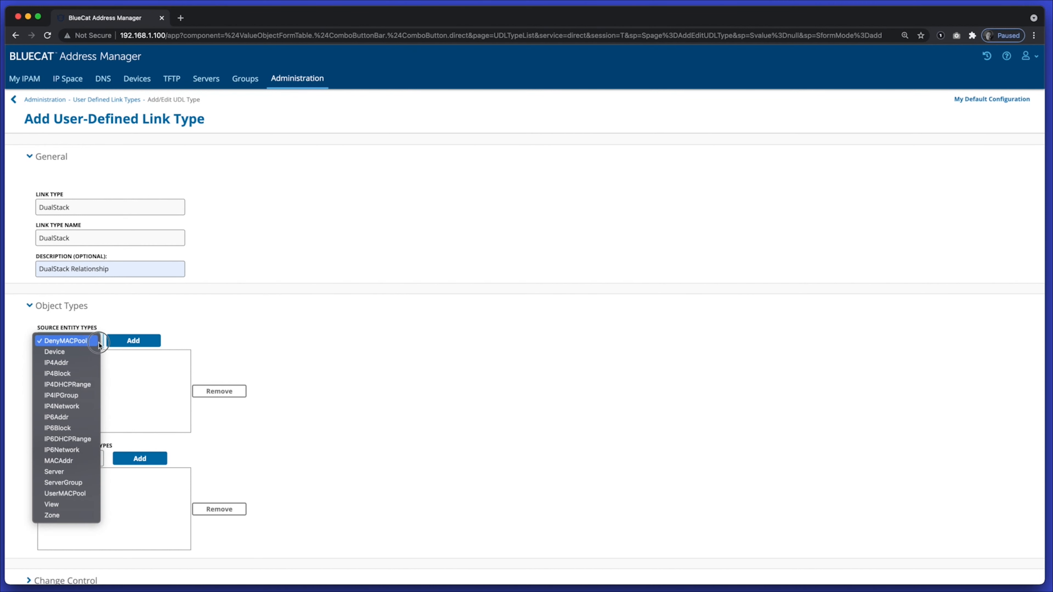
pyautogui.click(70, 363)
pyautogui.click(134, 345)
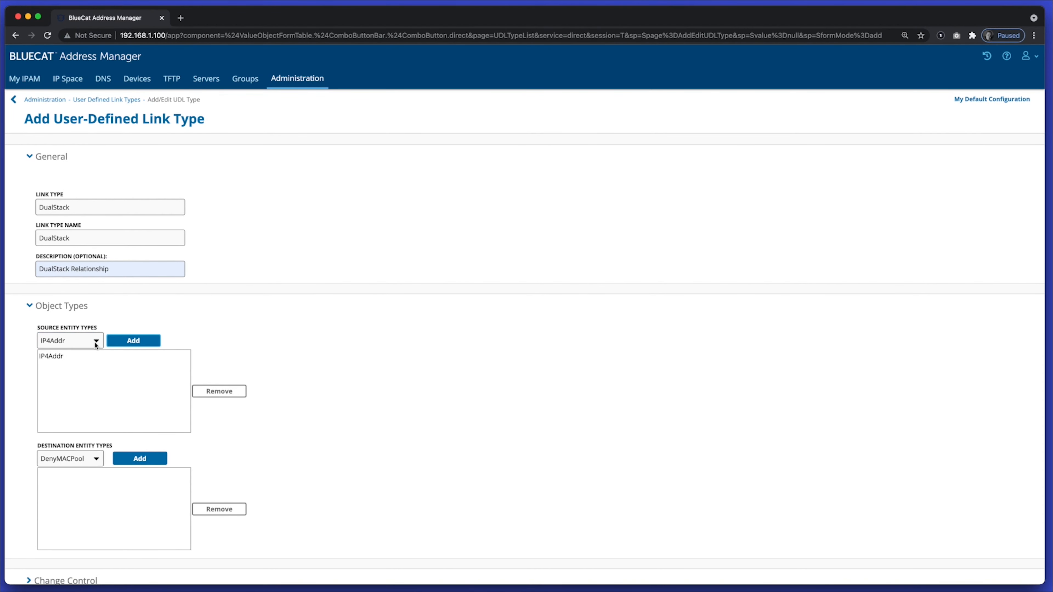
pyautogui.click(95, 342)
pyautogui.click(62, 384)
pyautogui.click(133, 340)
# Add IP6Addr and IP6Network as destination entity types of the new link type.
pyautogui.scroll(-3, 124, 366)
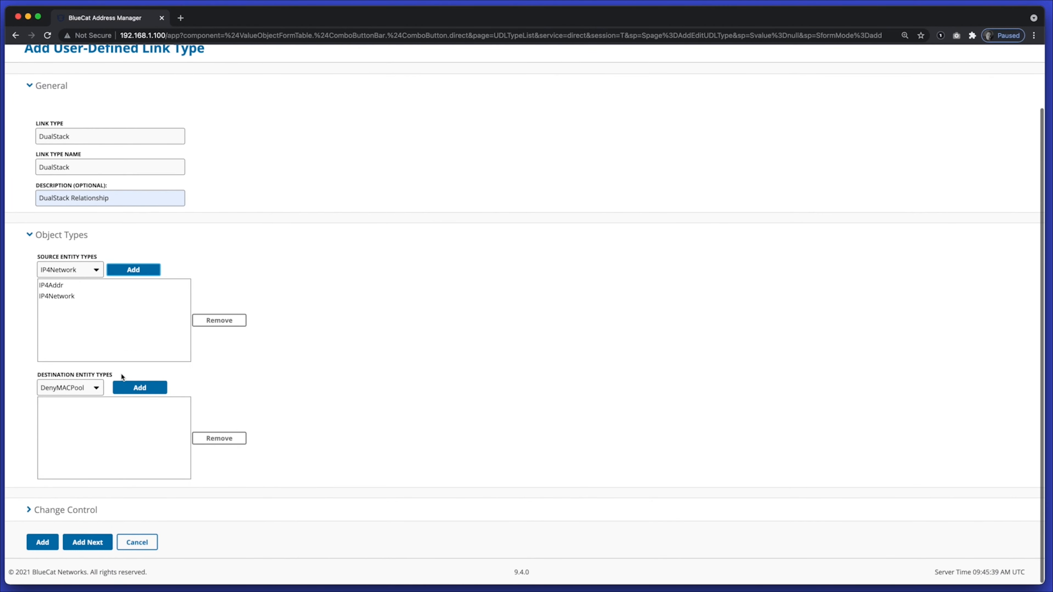
pyautogui.click(94, 388)
pyautogui.click(83, 460)
pyautogui.click(138, 389)
pyautogui.click(98, 389)
pyautogui.click(77, 425)
pyautogui.click(139, 388)
# Create the DualStack link type and expand its source and destination types in the list.
pyautogui.click(42, 542)
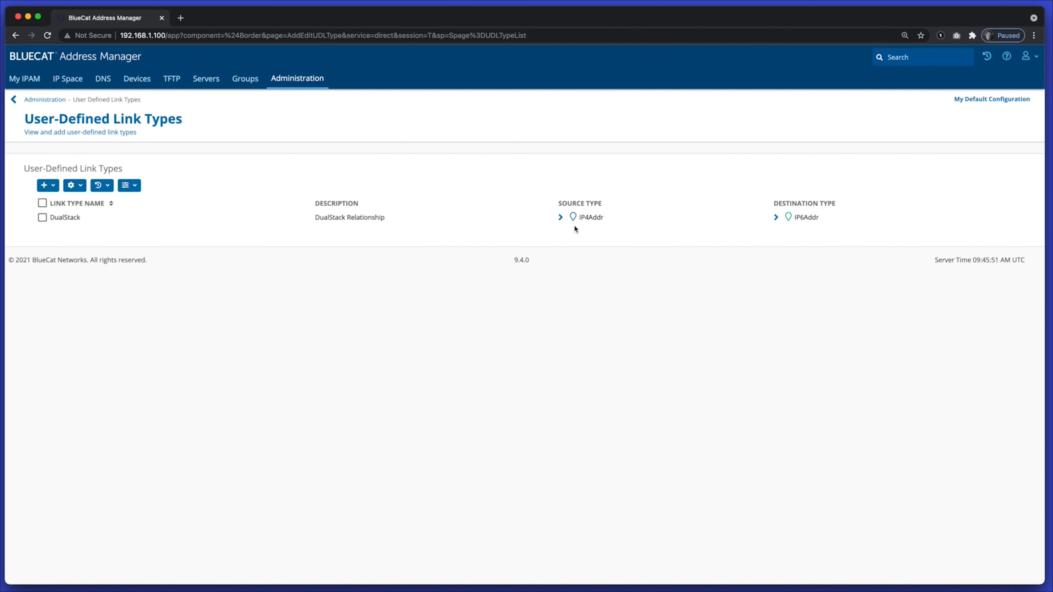
pyautogui.click(560, 218)
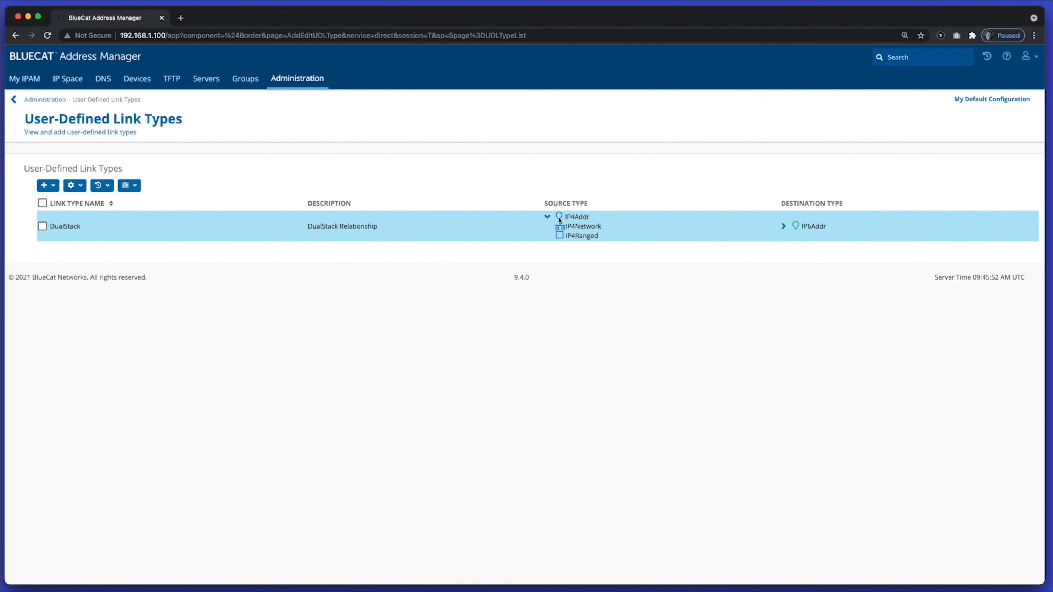
pyautogui.click(783, 225)
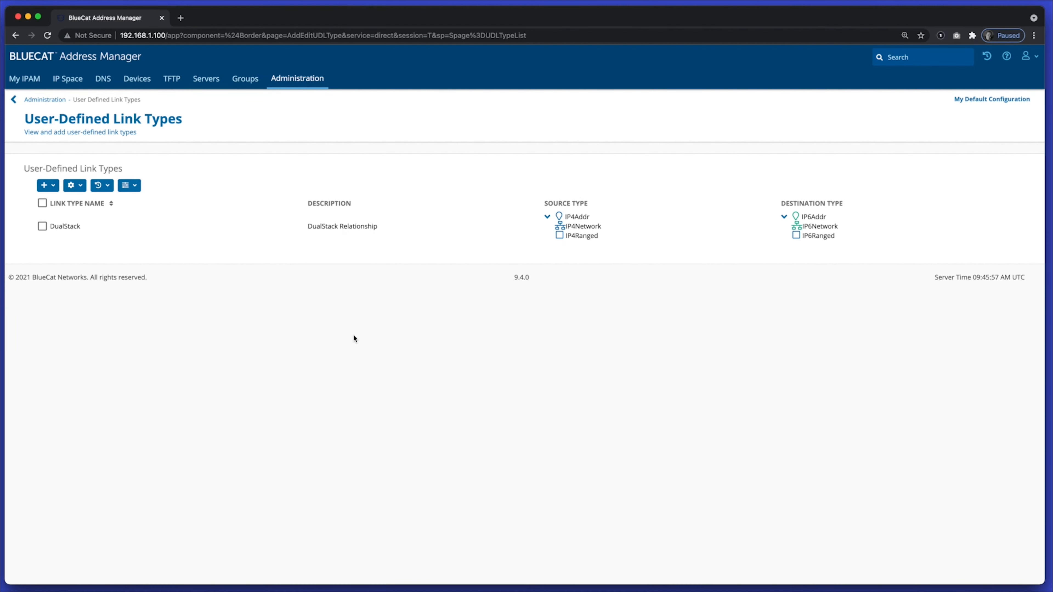
# Start a new user-defined link under DualStack with the description "Link between IPv4 and IPv6 IMAC".
pyautogui.click(68, 227)
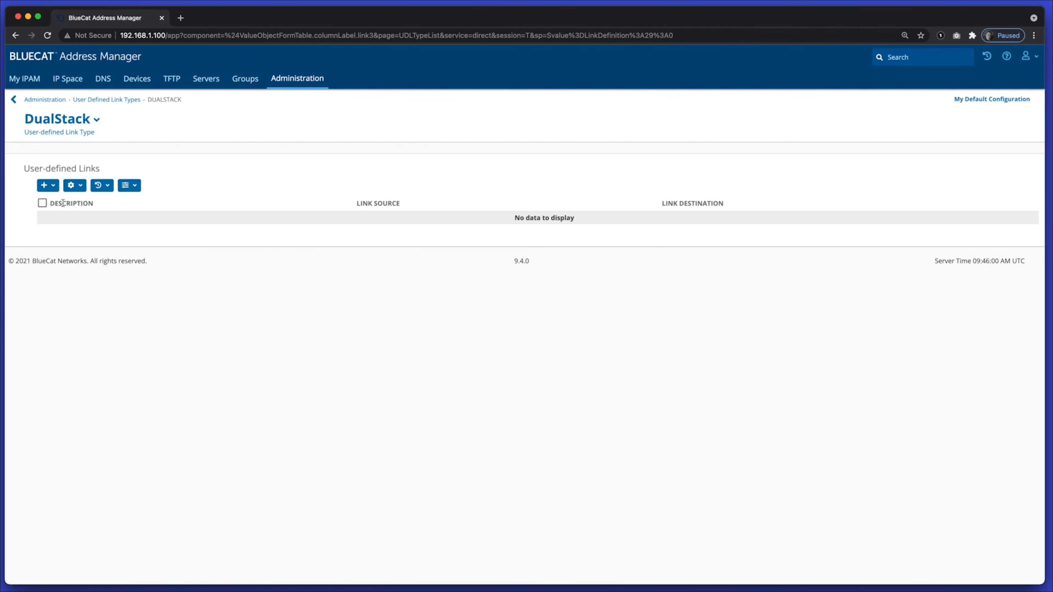
pyautogui.click(48, 186)
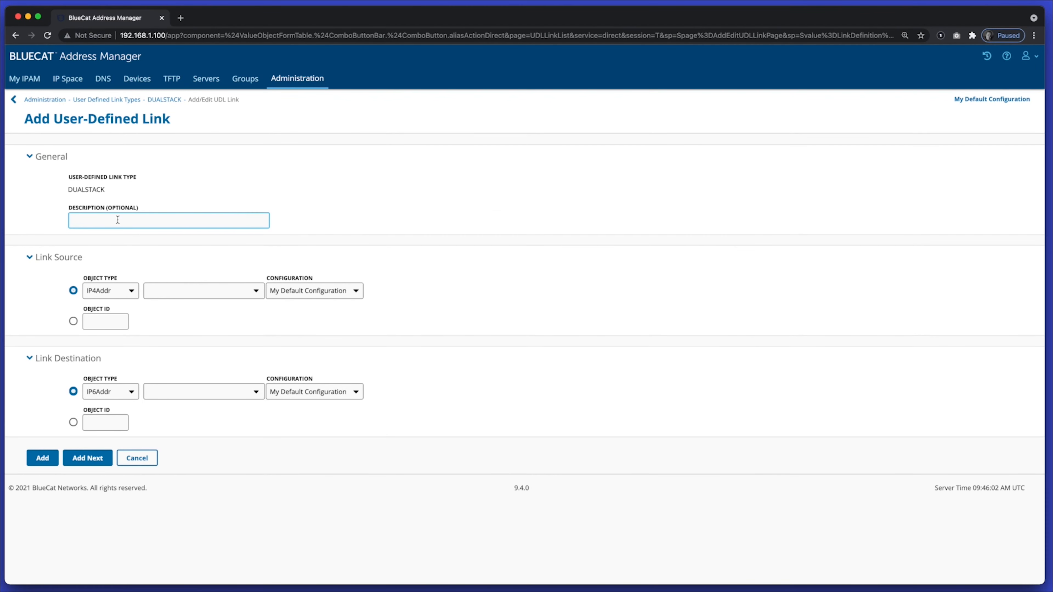
pyautogui.write('Link')
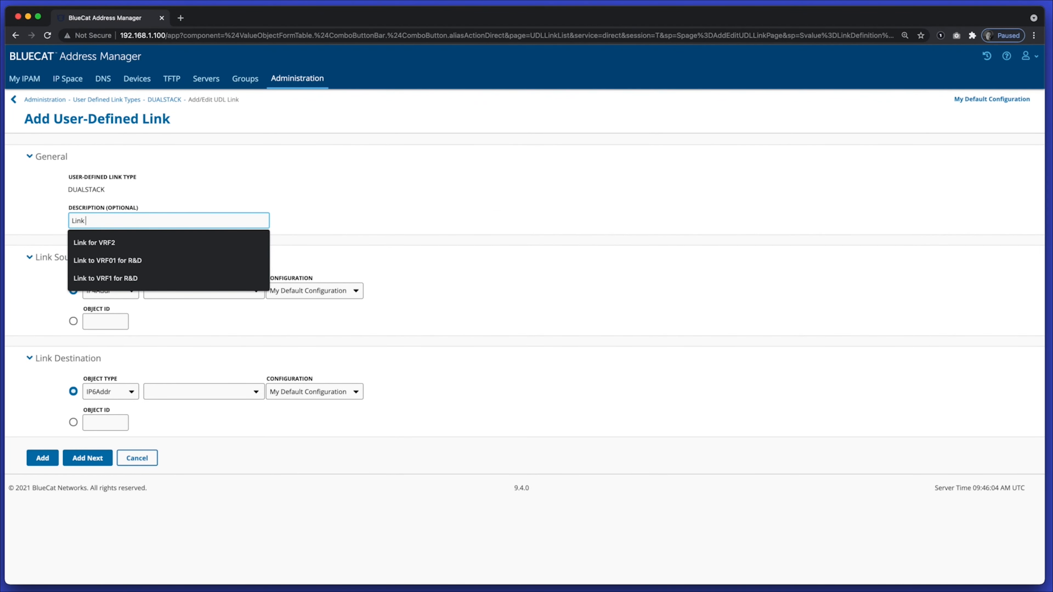
pyautogui.write(' between')
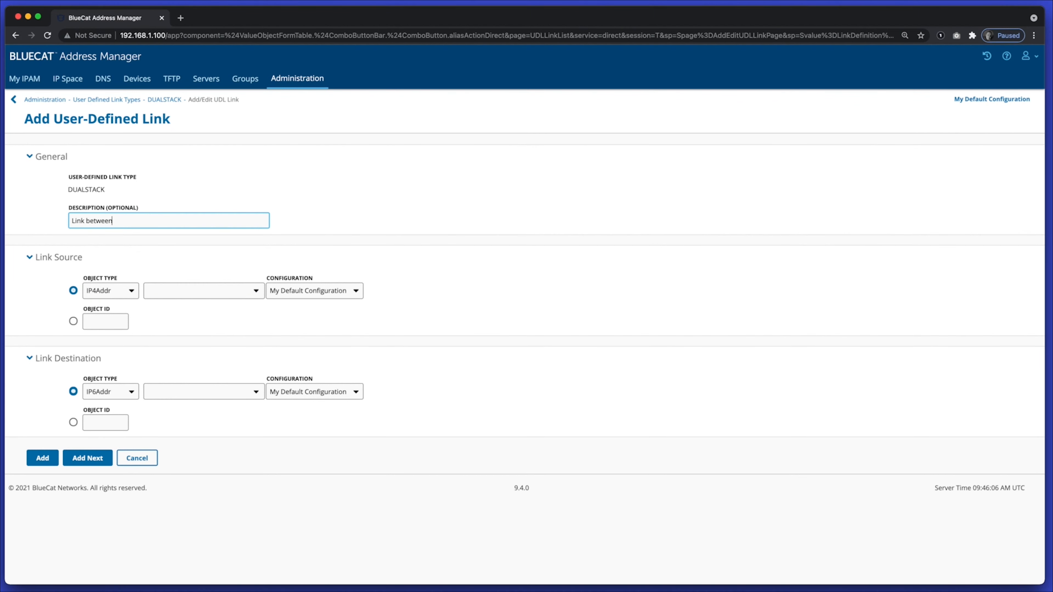
pyautogui.write(' IPv4 and IPv6 IMAC')
# Set the link source to 192.168.1.70 and the destination to 2A00:23C6:A890:5000:DDE8:8FA5:8A40:4FB4, and add the link.
pyautogui.click(250, 285)
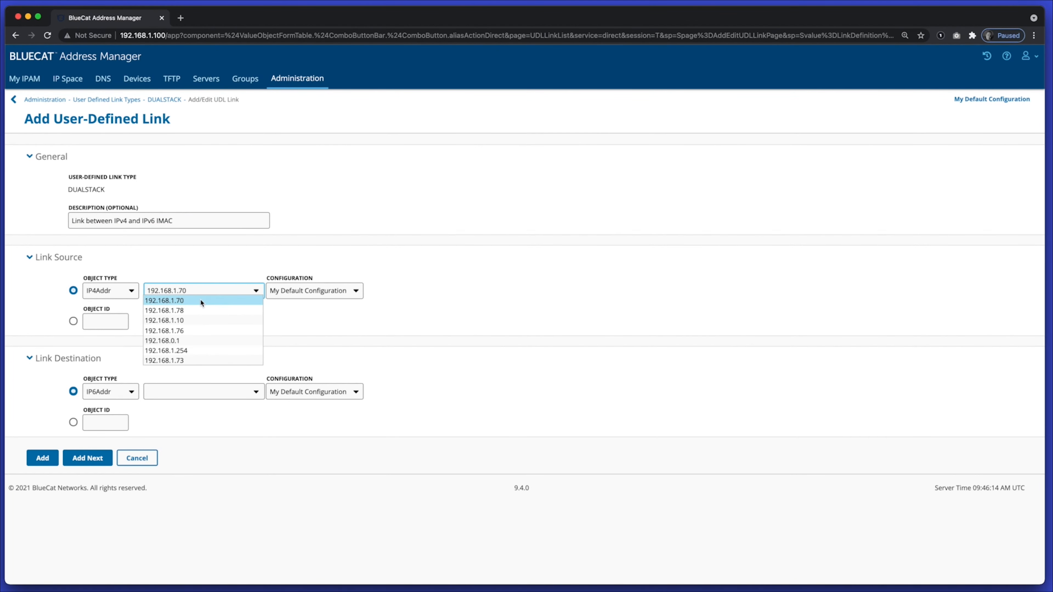
pyautogui.click(201, 299)
pyautogui.click(234, 328)
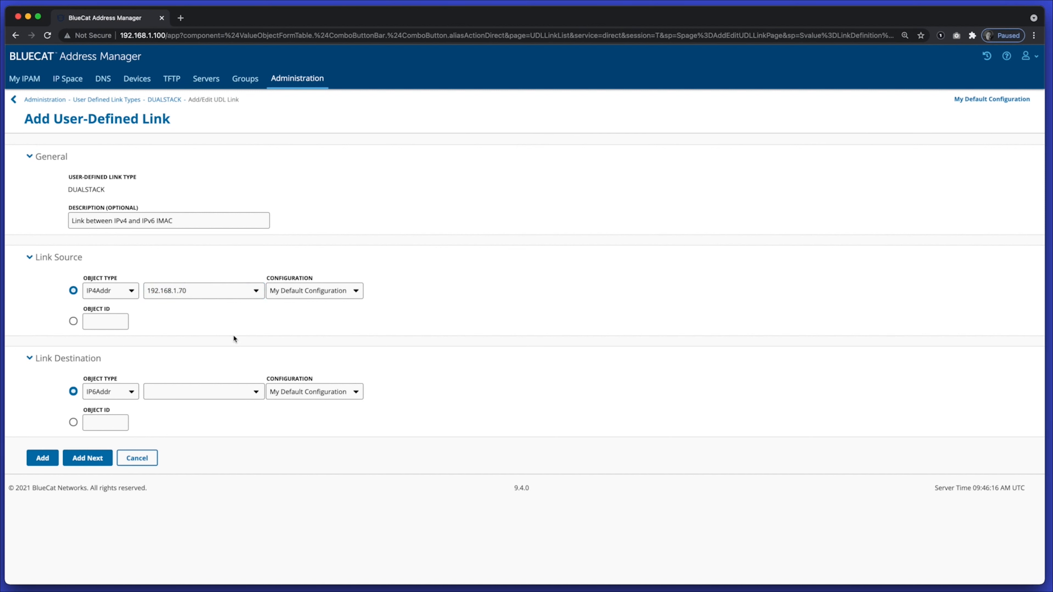
pyautogui.click(255, 391)
pyautogui.click(209, 409)
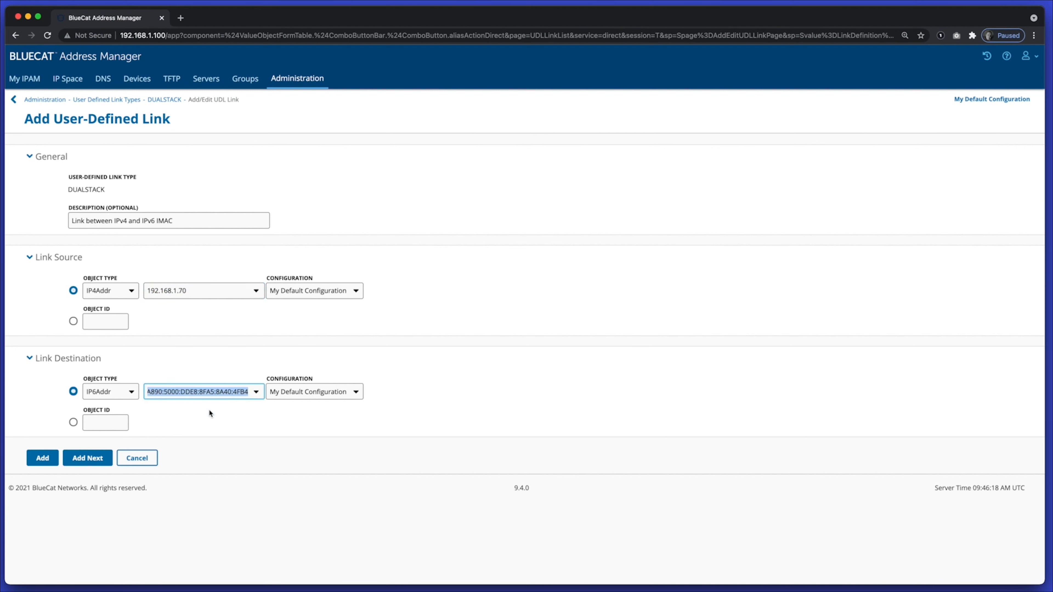
pyautogui.click(204, 434)
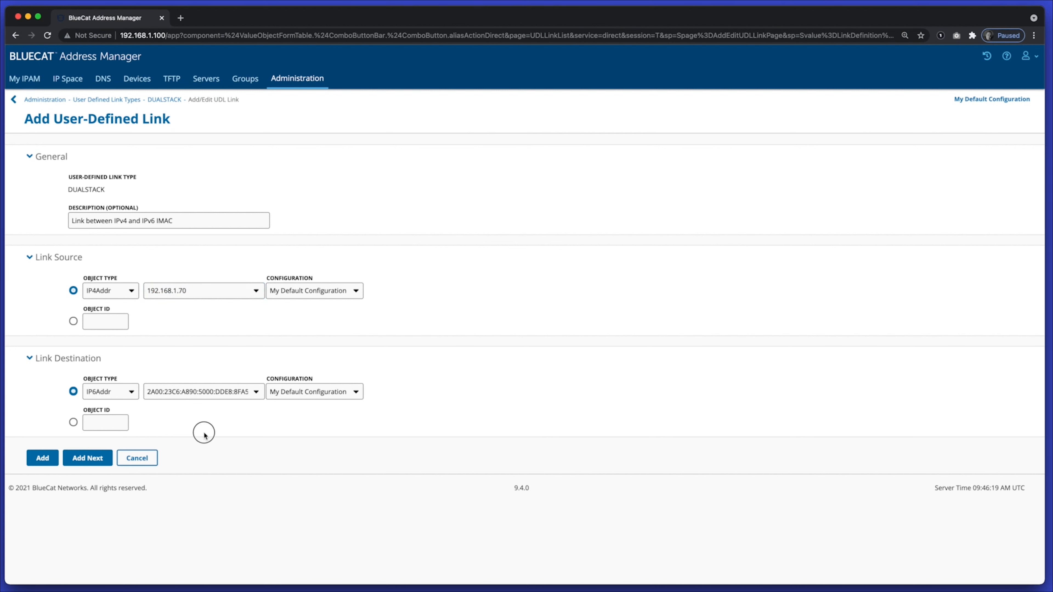
pyautogui.click(42, 458)
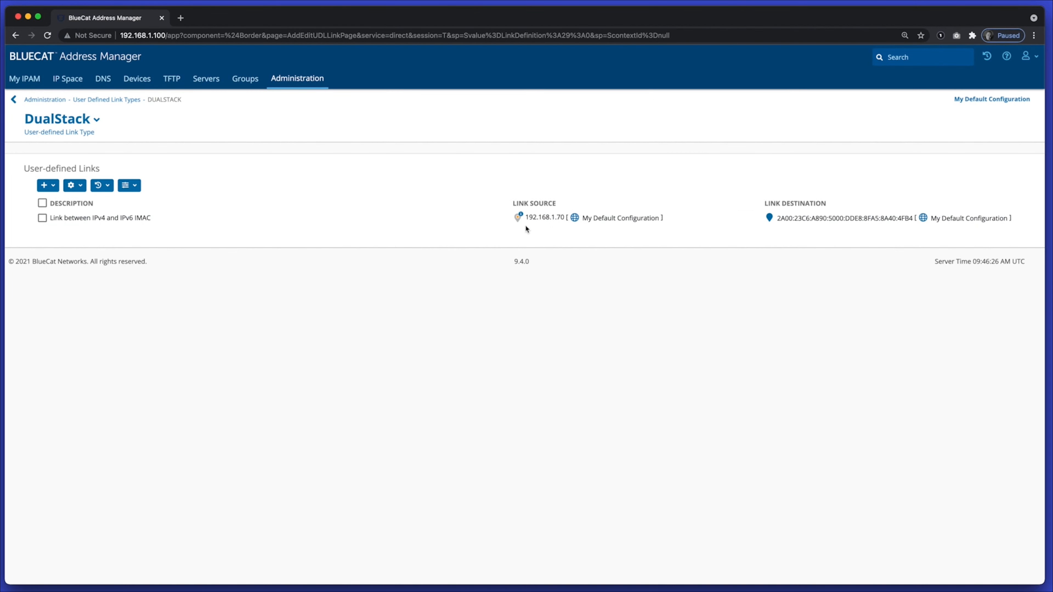
# In the 192.168.1.0/24 network, follow the DualStack link from 192.168.1.70 to its IPv6 address and back.
pyautogui.click(68, 78)
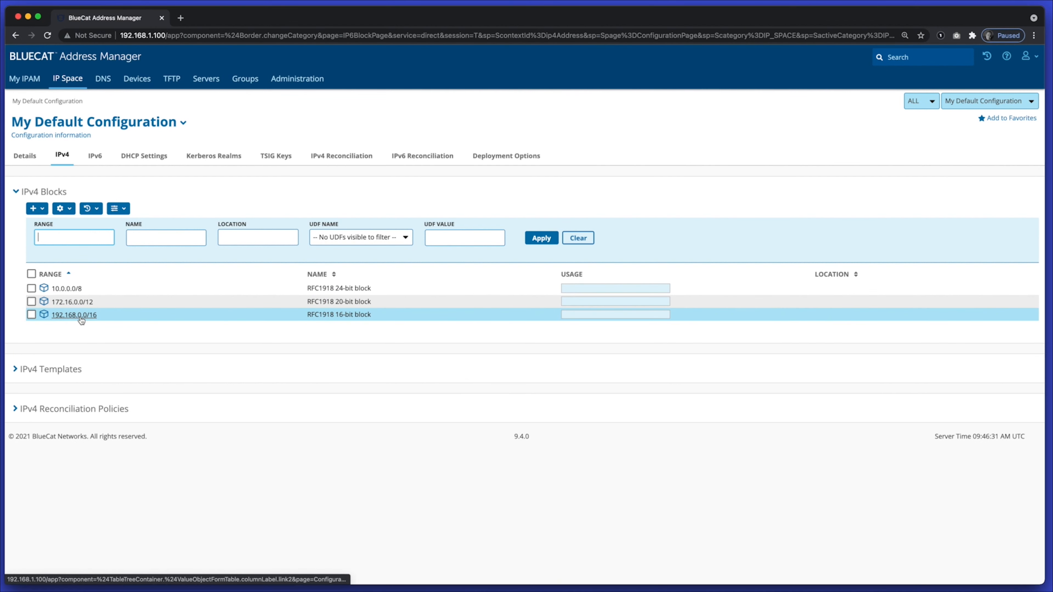
pyautogui.click(81, 319)
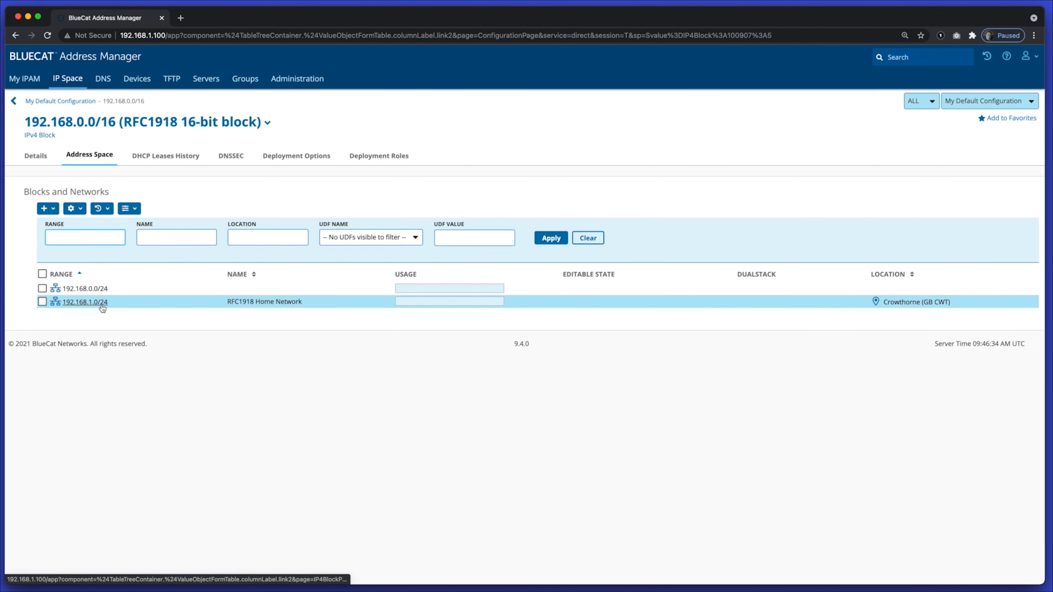
pyautogui.click(101, 305)
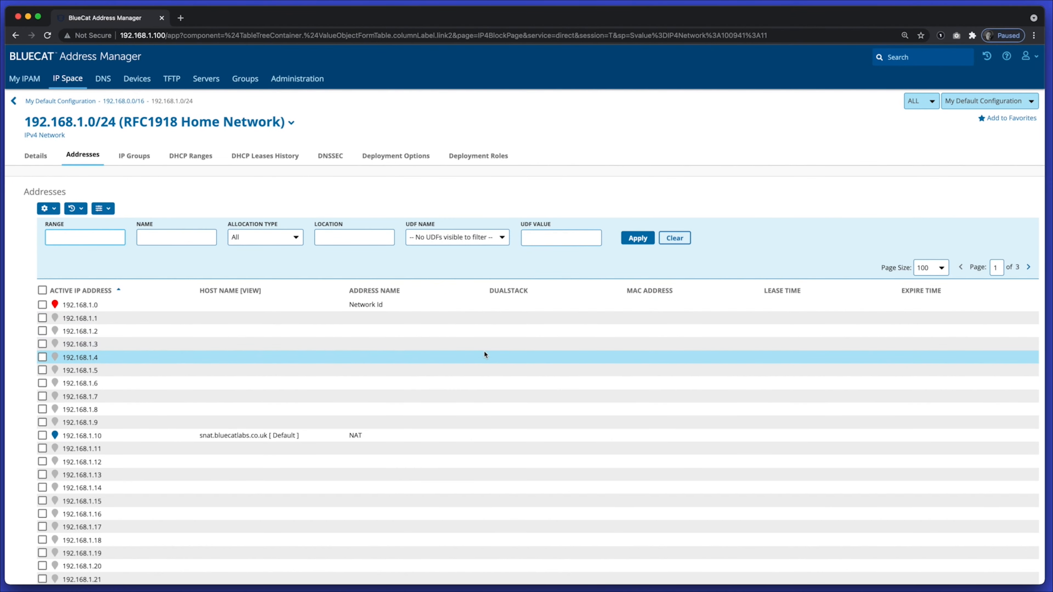
pyautogui.scroll(-2, 485, 353)
pyautogui.scroll(-18, 485, 354)
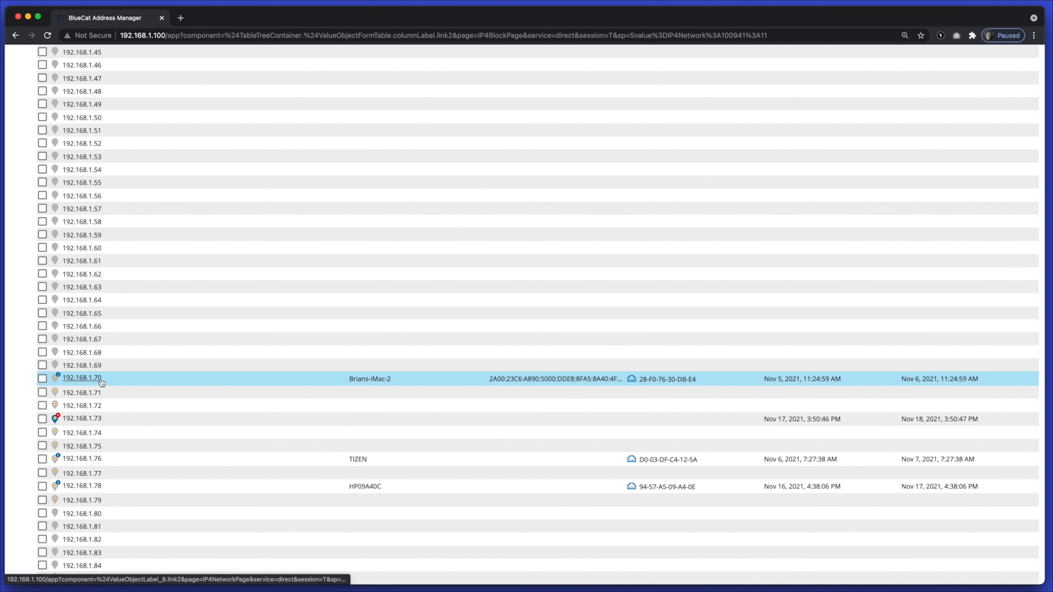
pyautogui.click(555, 378)
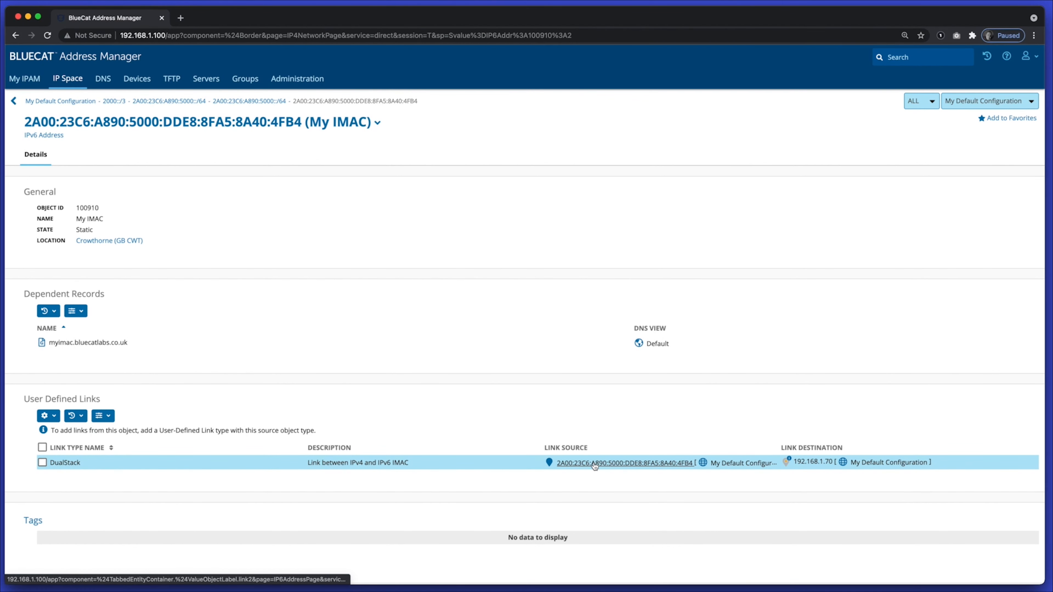
pyautogui.click(808, 462)
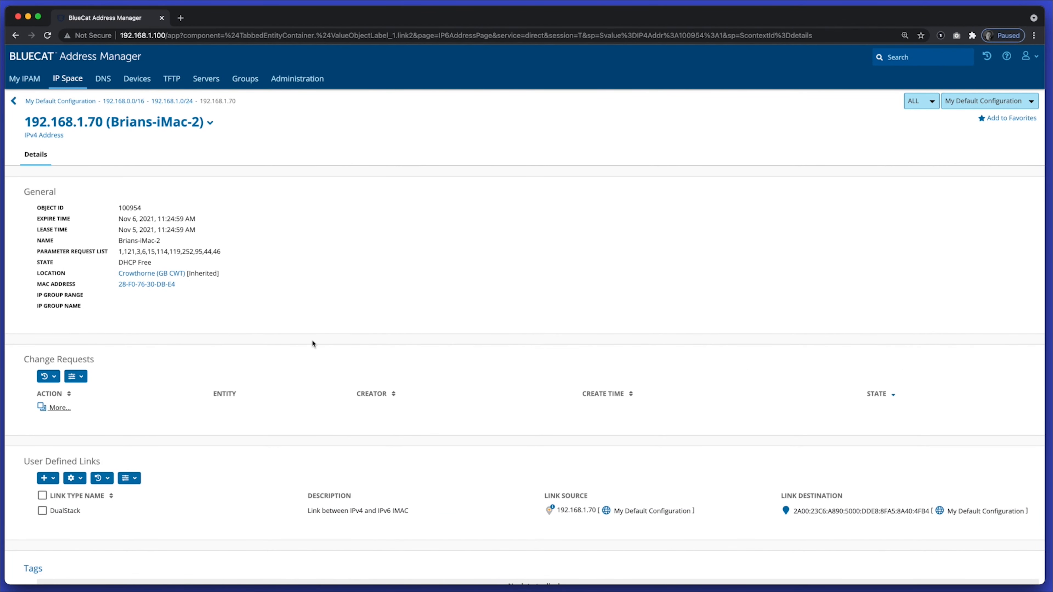
# Return to the 192.168.1.0/24 network and start a new user-defined link from its details.
pyautogui.click(174, 102)
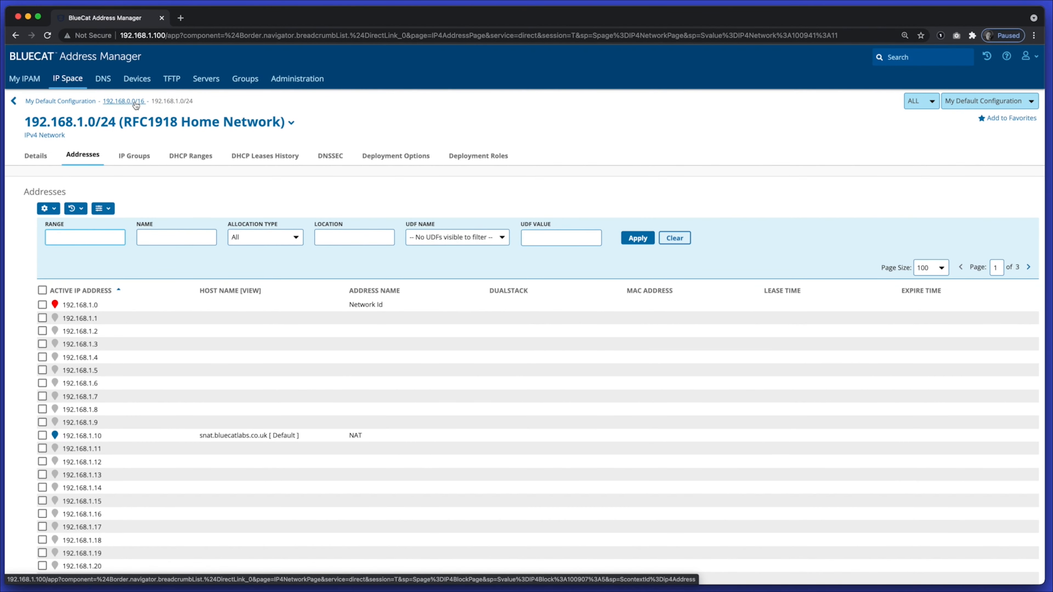
pyautogui.click(136, 102)
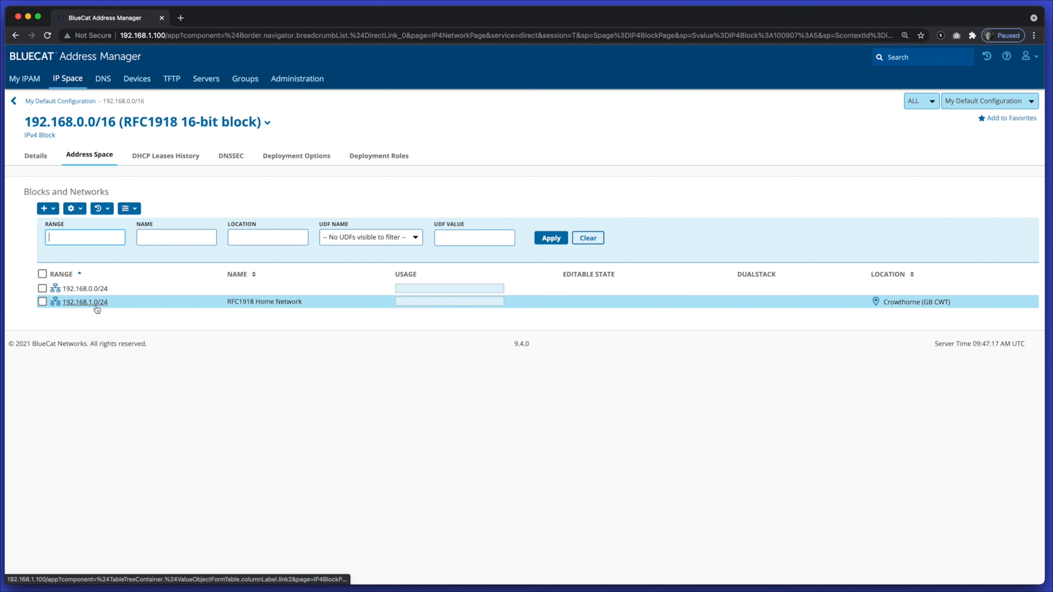
pyautogui.click(95, 305)
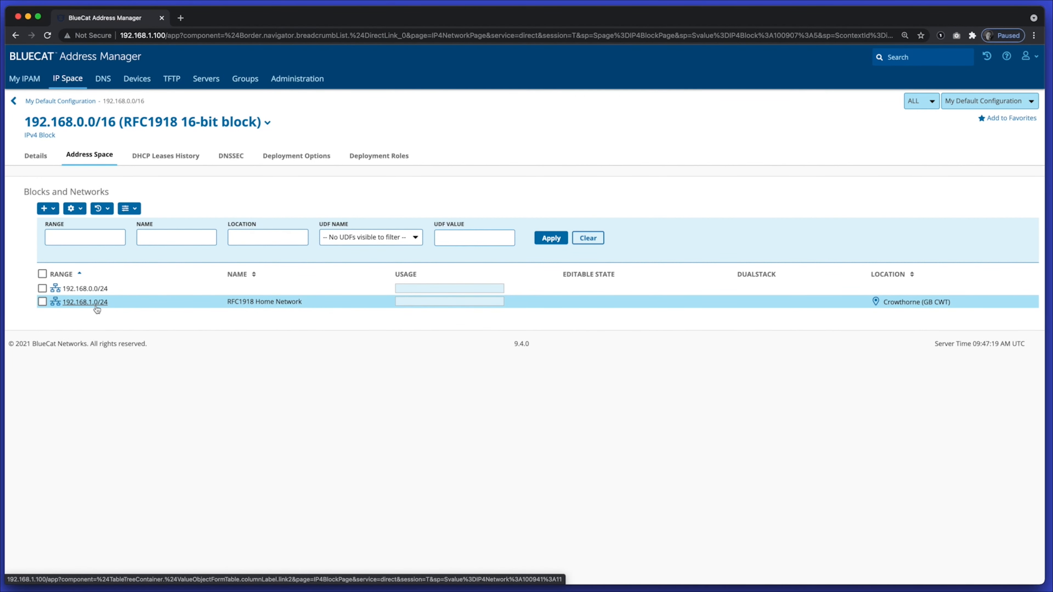
pyautogui.click(39, 162)
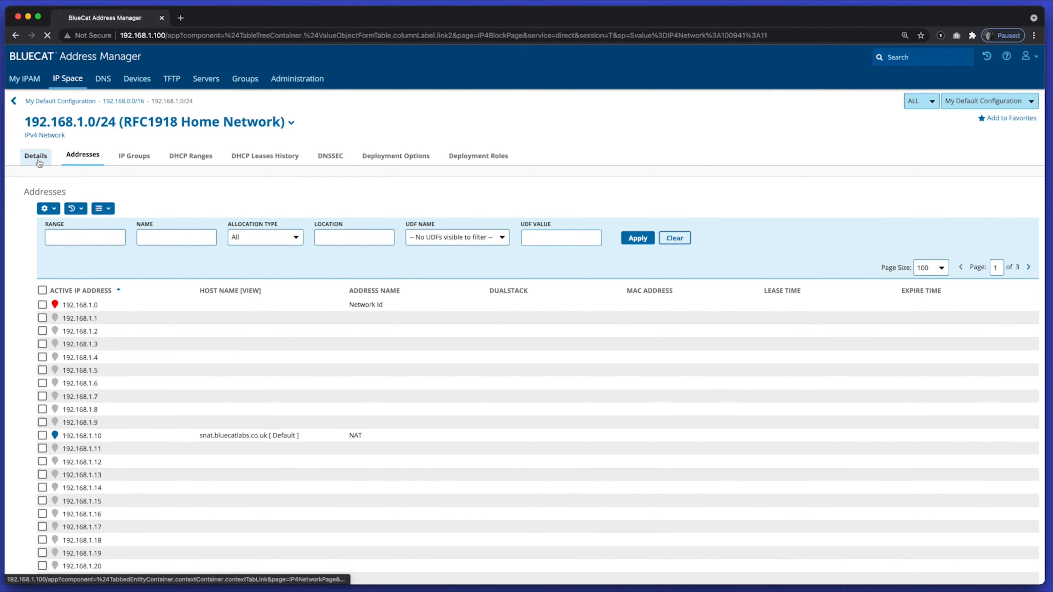
pyautogui.scroll(-10, 149, 358)
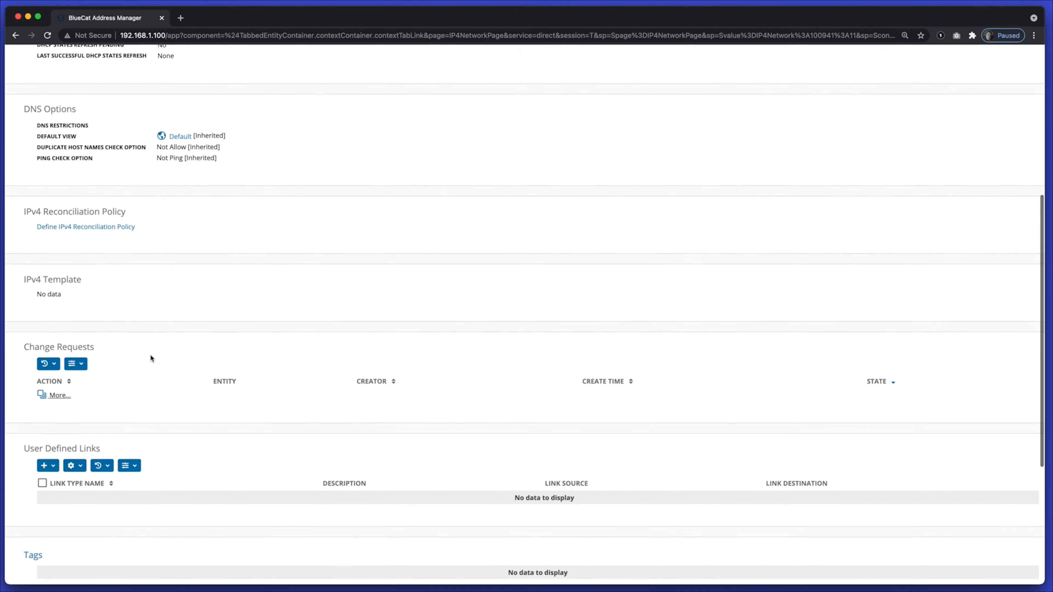
pyautogui.click(58, 299)
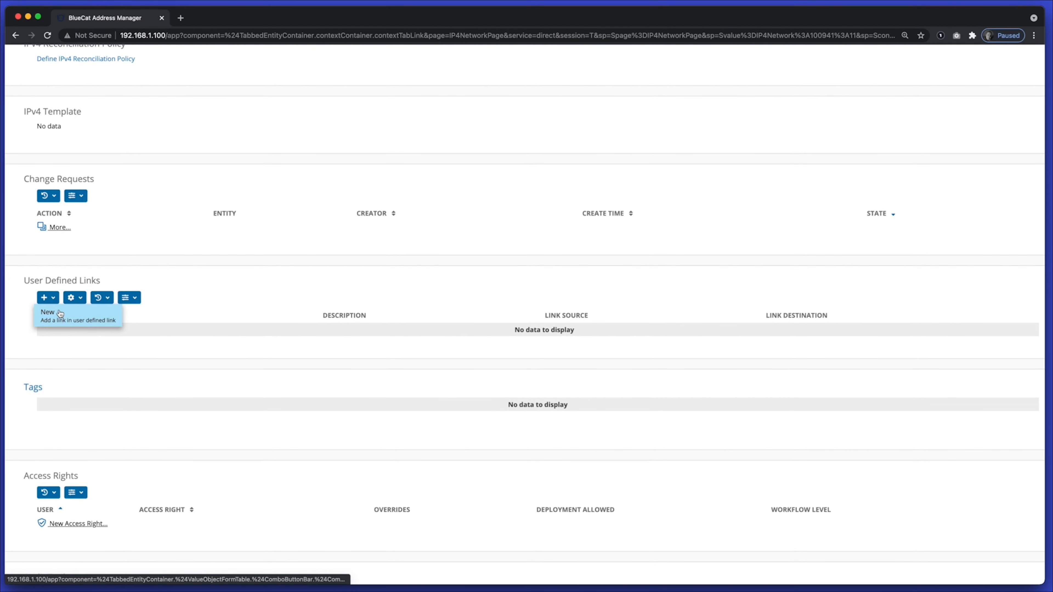
pyautogui.click(66, 318)
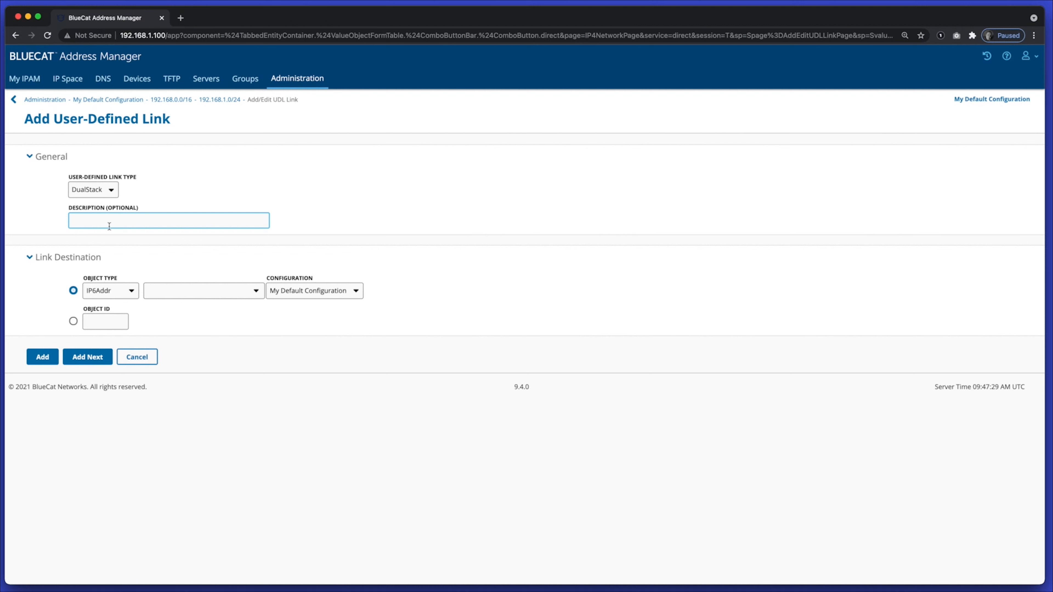
# Enter the link description "Link between my IPv4 subnet and IPv6 subnet".
pyautogui.write('Link betwqee')
pyautogui.press('BackSpace')
pyautogui.press('BackSpace')
pyautogui.press('BackSpace')
pyautogui.write('een my IPv4 subnet and IPv6 subnet')
# Set the link destination to the IP6Network 2A00:23C6:A890:5000::/64 and add the link.
pyautogui.click(131, 292)
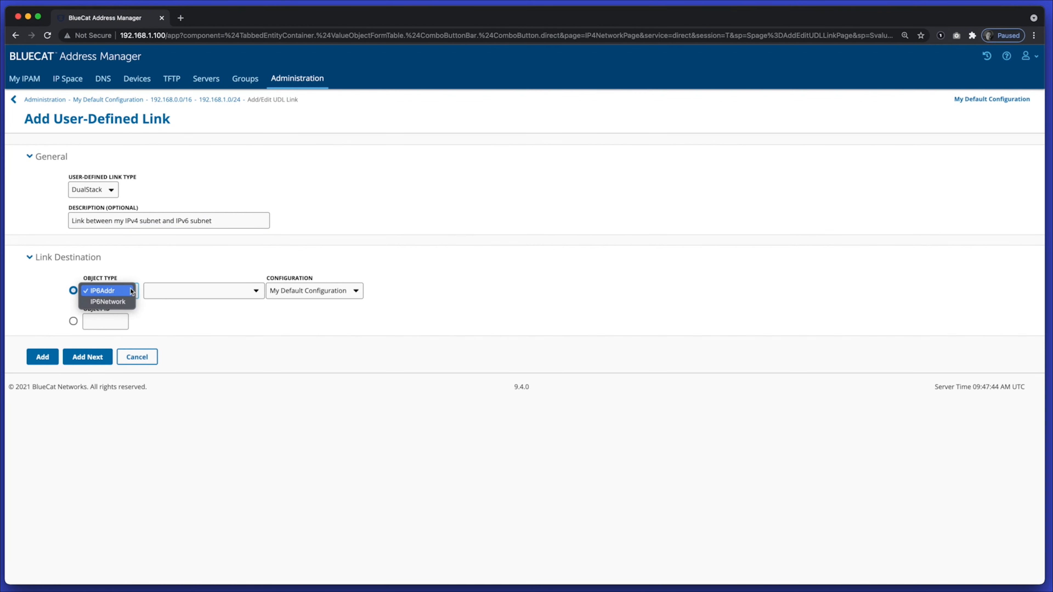
pyautogui.click(122, 301)
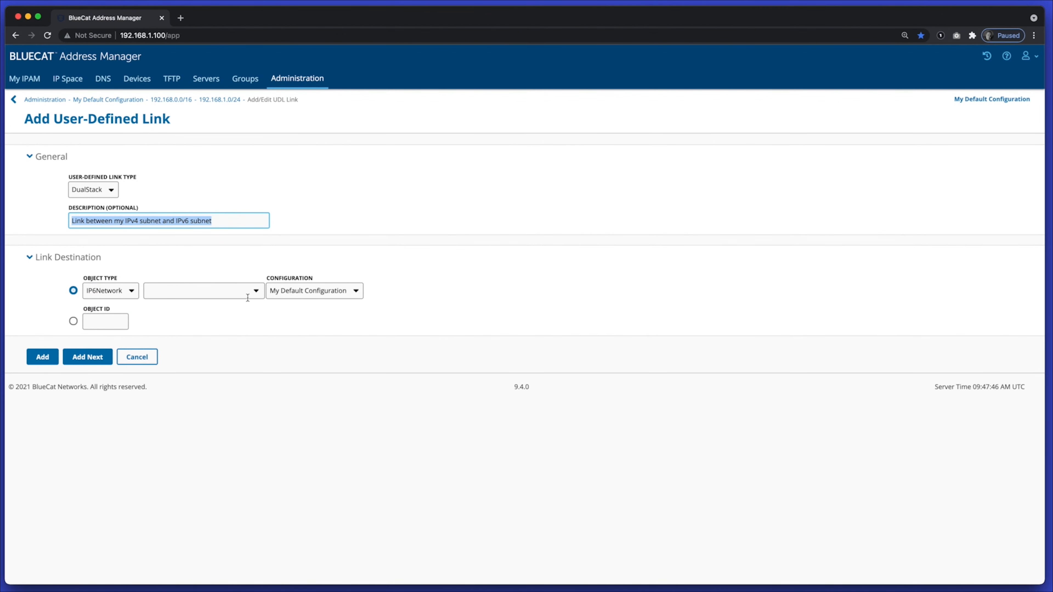
pyautogui.click(254, 291)
pyautogui.write('2A00:23C6:A890:5000::/64')
pyautogui.click(225, 299)
pyautogui.click(39, 357)
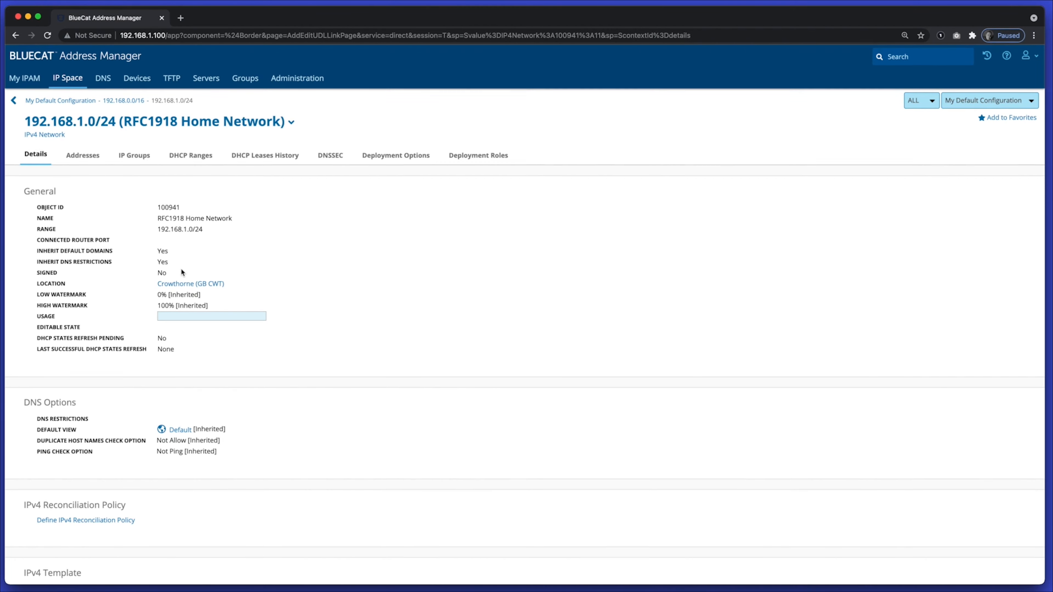
# Check the user-defined links in the details of the 192.168.1.0/24 network.
pyautogui.scroll(-10, 182, 272)
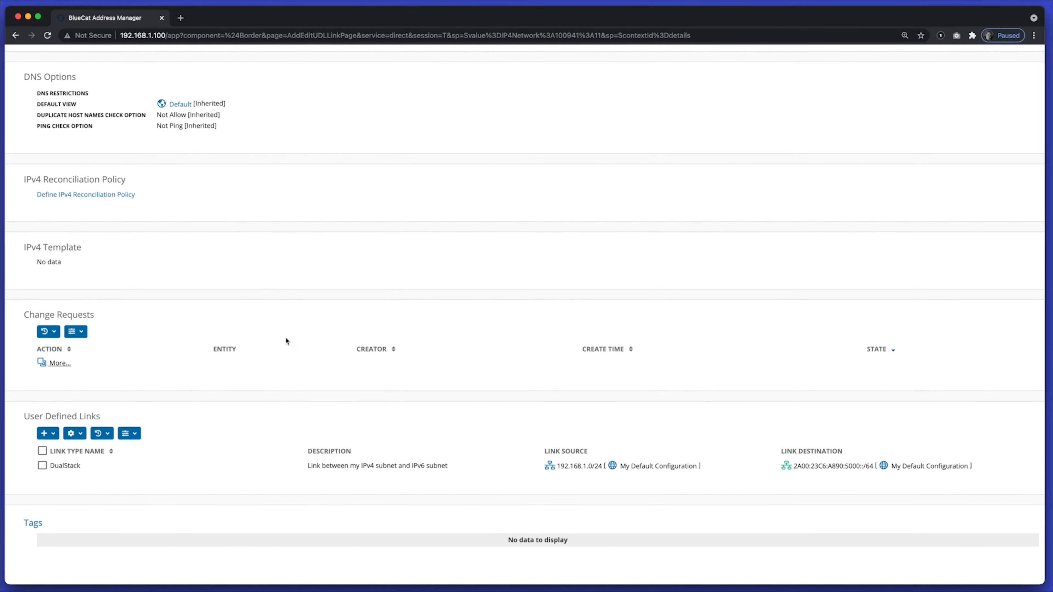
pyautogui.scroll(10, 211, 292)
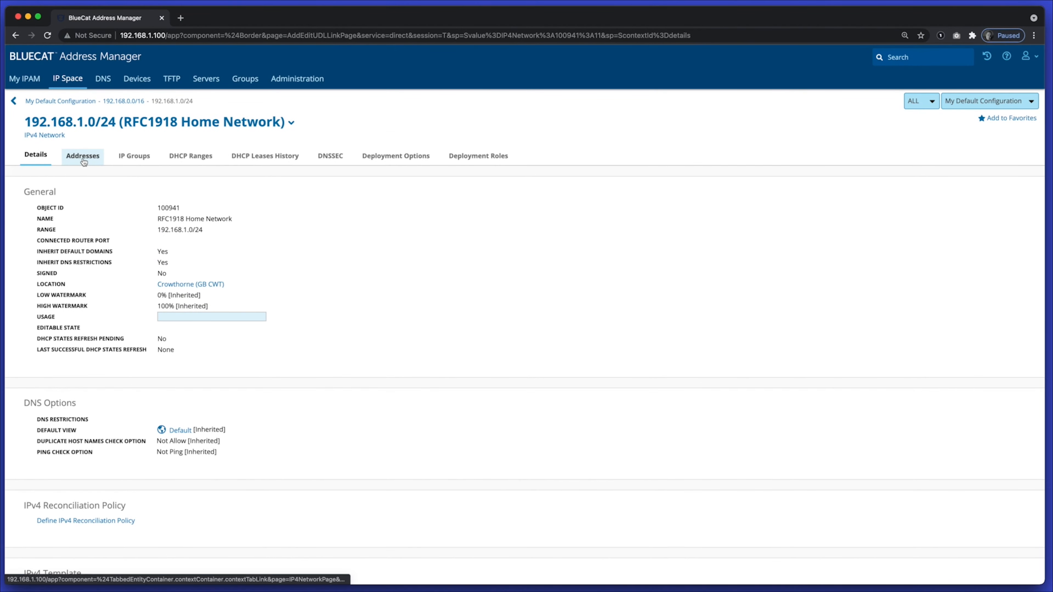
# View the networks in the 192.168.0.0/16 block and delete the DualStack link "Link between my IPv4 subnet and IPv6 subnet".
pyautogui.click(125, 102)
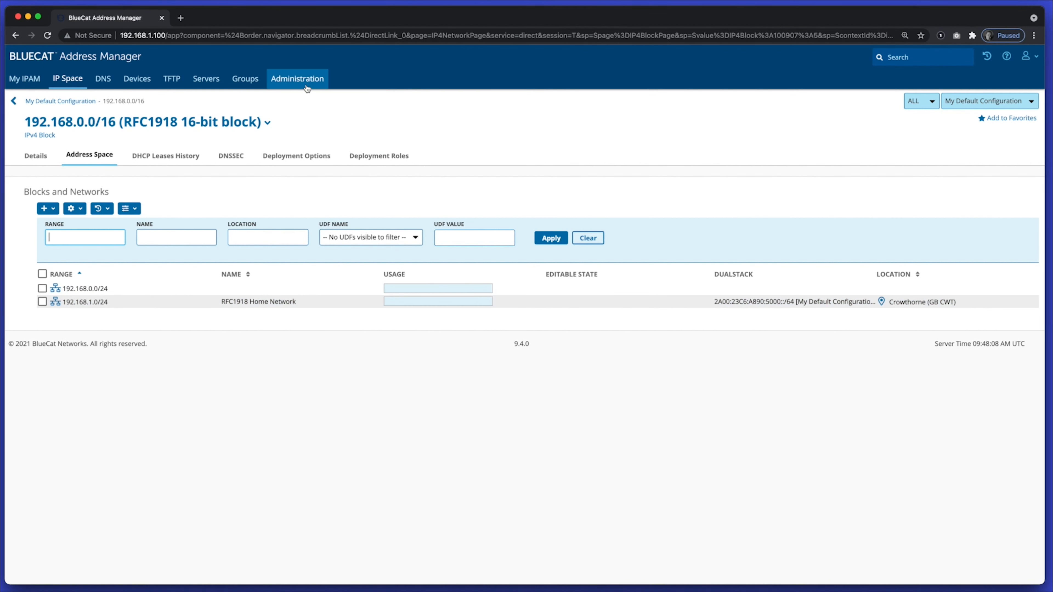
pyautogui.click(306, 84)
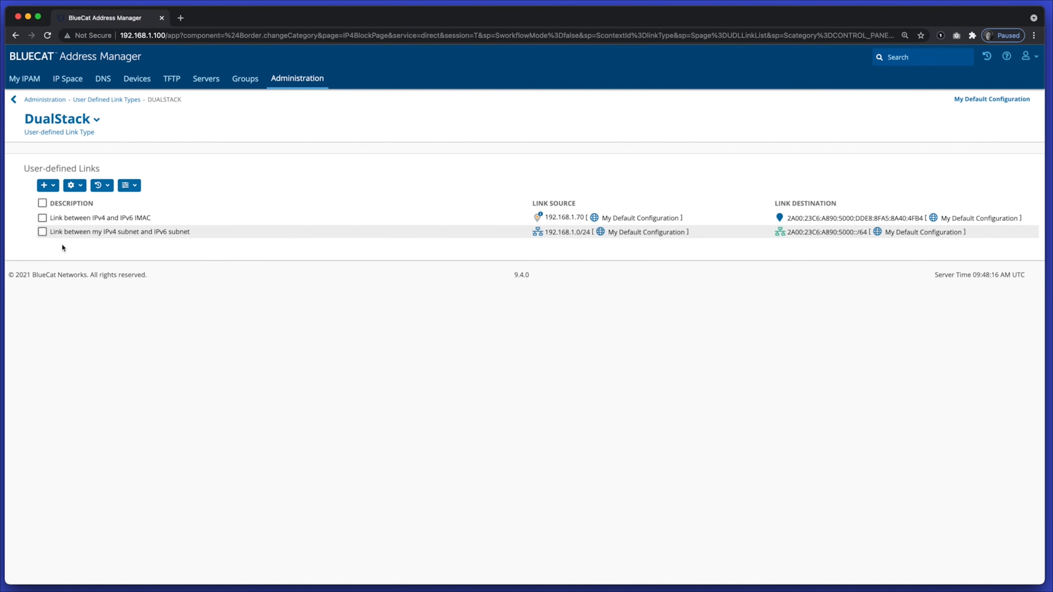
pyautogui.click(42, 231)
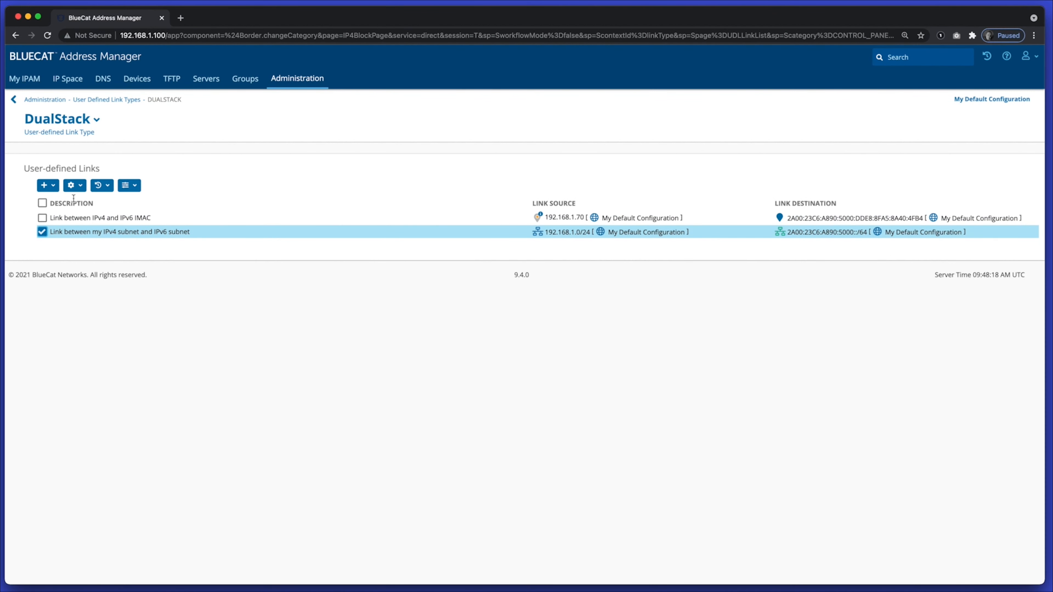
pyautogui.click(78, 189)
pyautogui.click(85, 201)
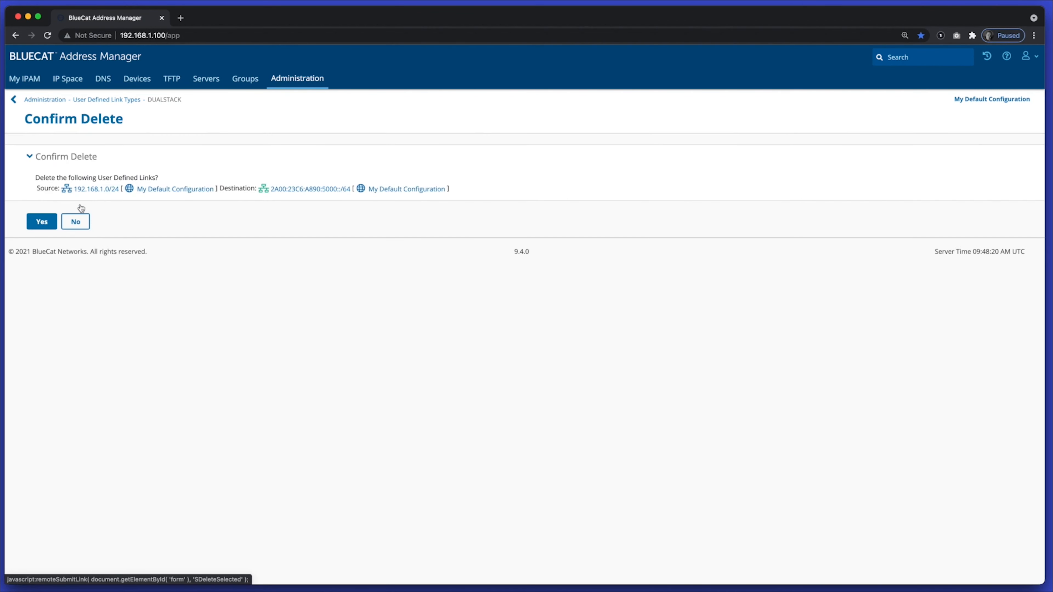
pyautogui.click(42, 222)
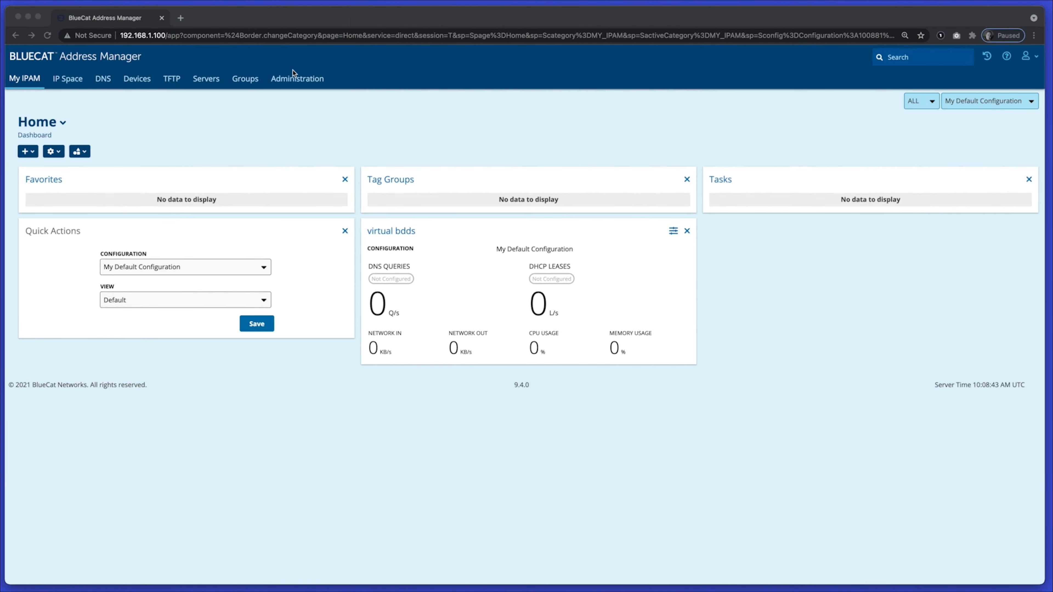
# Start a new user-defined link type with type and name NAT and the description "Network Address Translation Mapping".
pyautogui.click(306, 81)
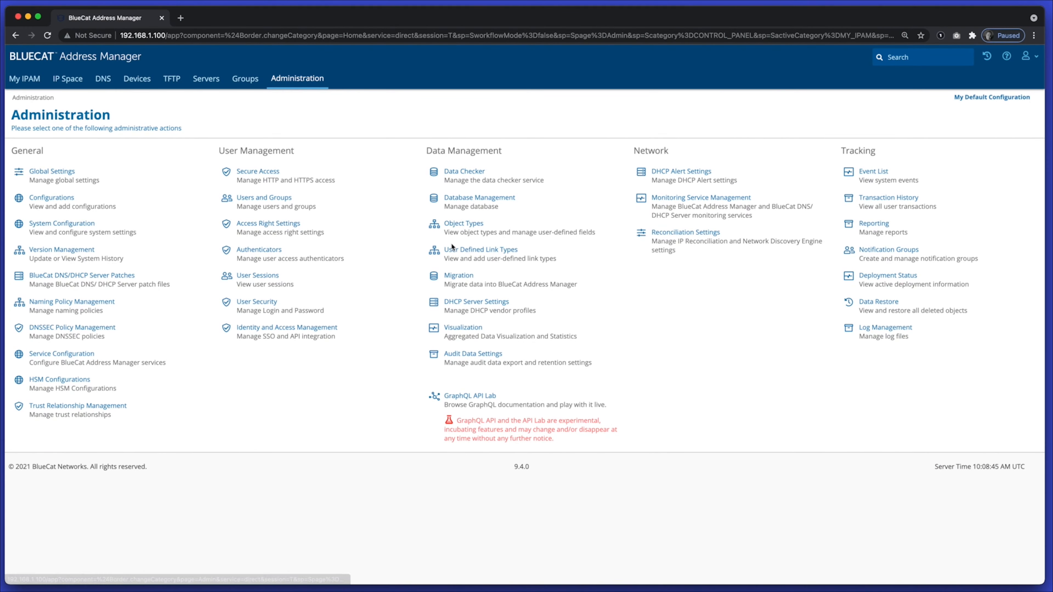
pyautogui.click(507, 254)
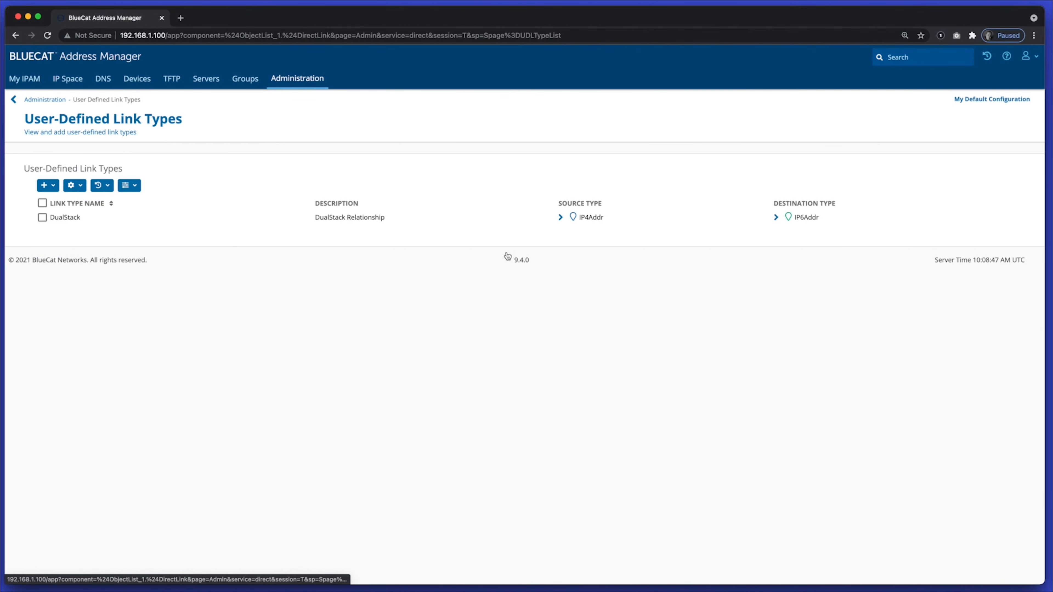
pyautogui.click(52, 188)
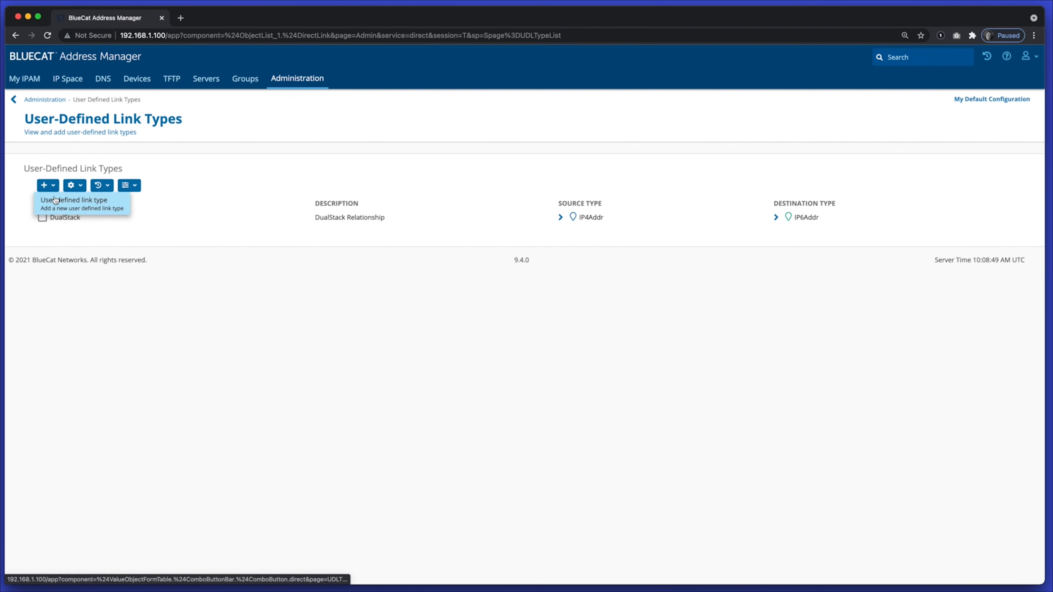
pyautogui.write('NAT')
pyautogui.press('Tab')
pyautogui.write('NAT')
pyautogui.press('Tab')
pyautogui.write('Ne')
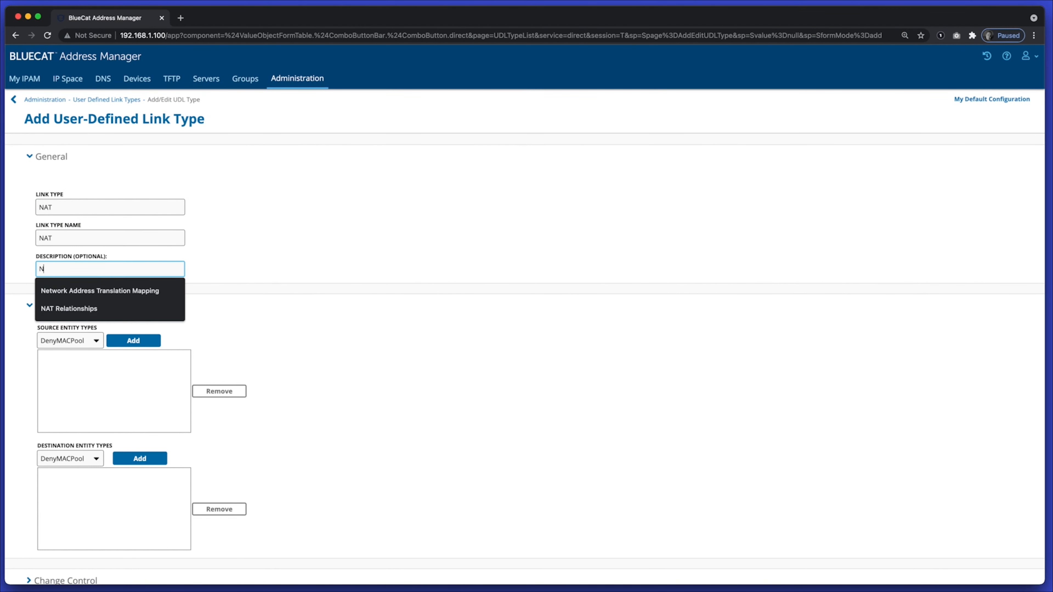
pyautogui.click(118, 290)
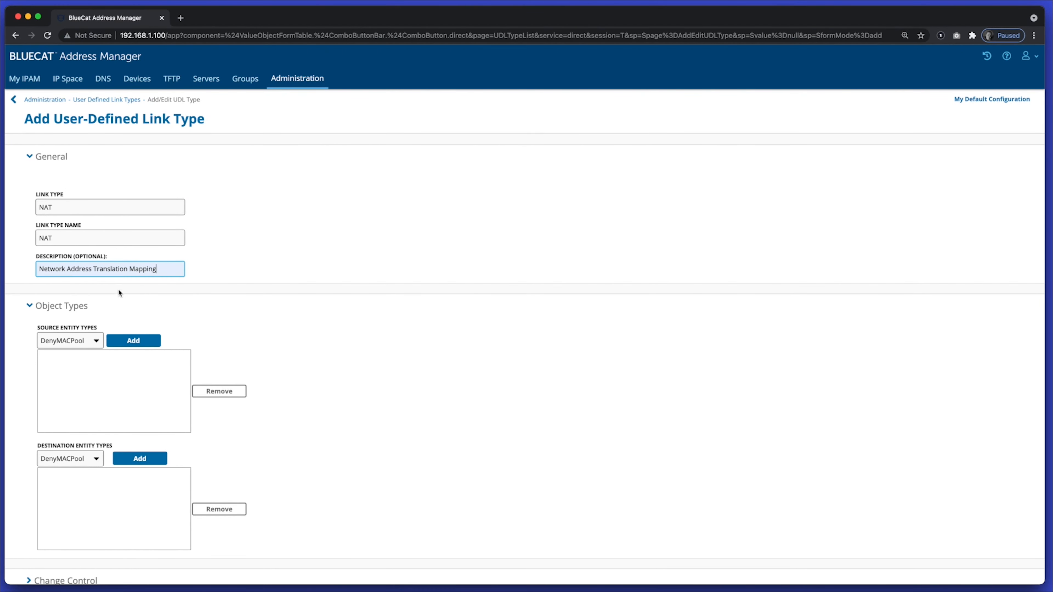
# Set IP4Addr as source entity type and IP4Network as destination entity type, and add the NAT link type.
pyautogui.click(96, 341)
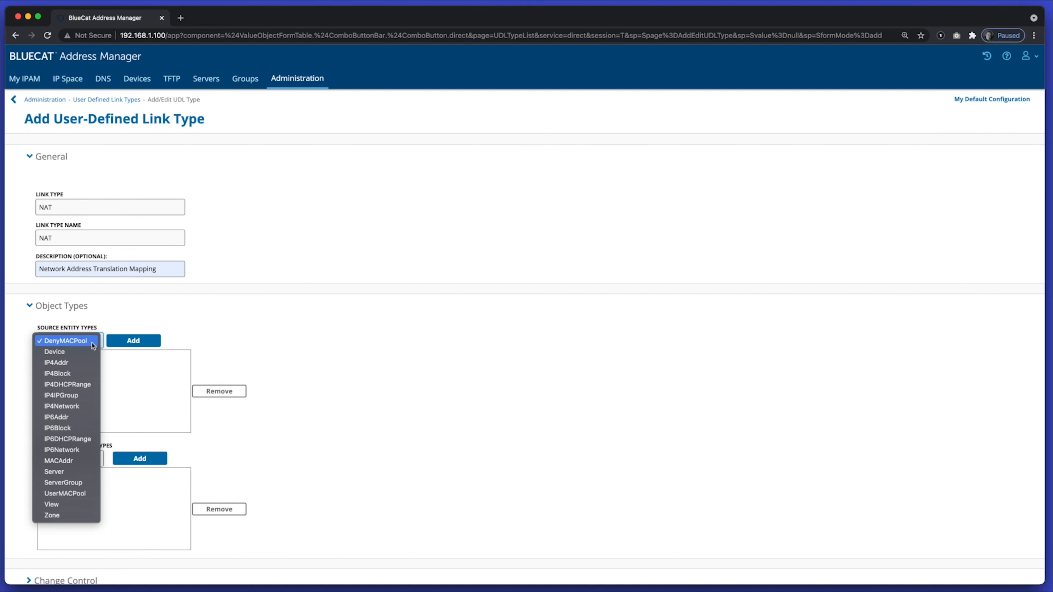
pyautogui.click(66, 362)
pyautogui.click(138, 347)
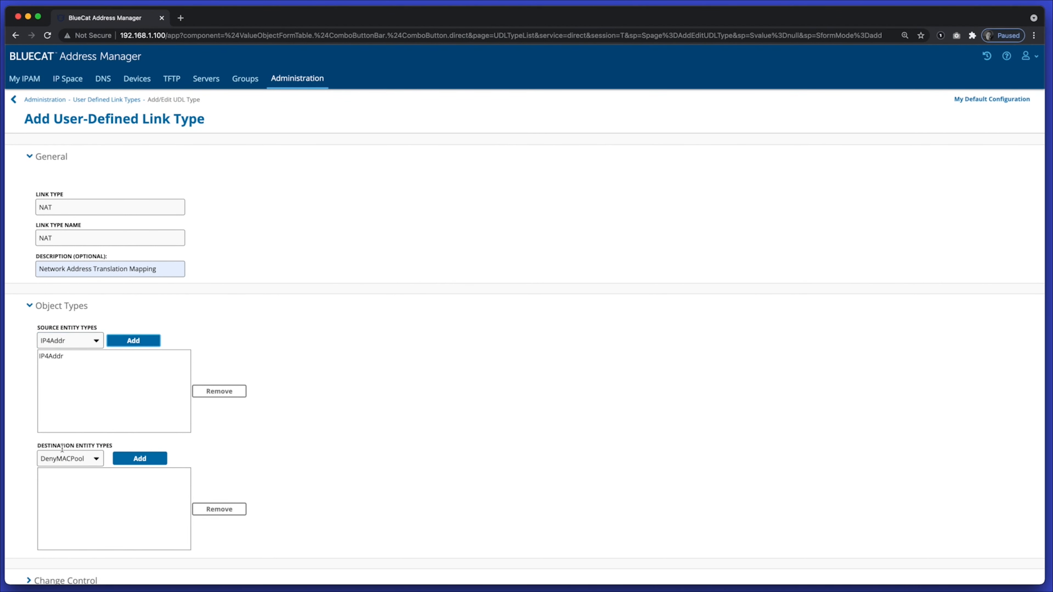
pyautogui.click(97, 460)
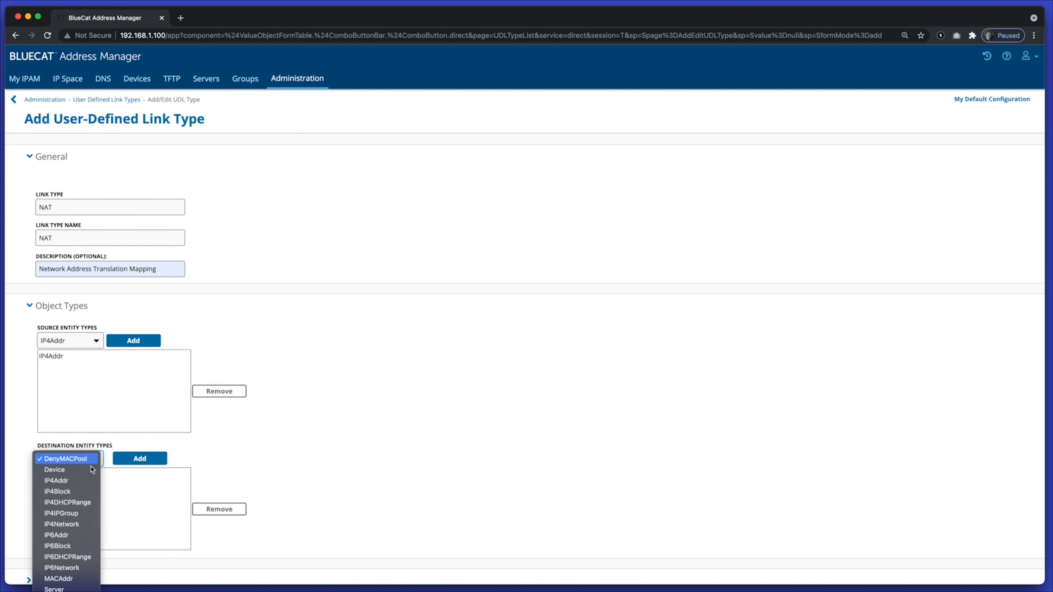
pyautogui.click(74, 525)
pyautogui.click(141, 460)
pyautogui.scroll(-3, 140, 467)
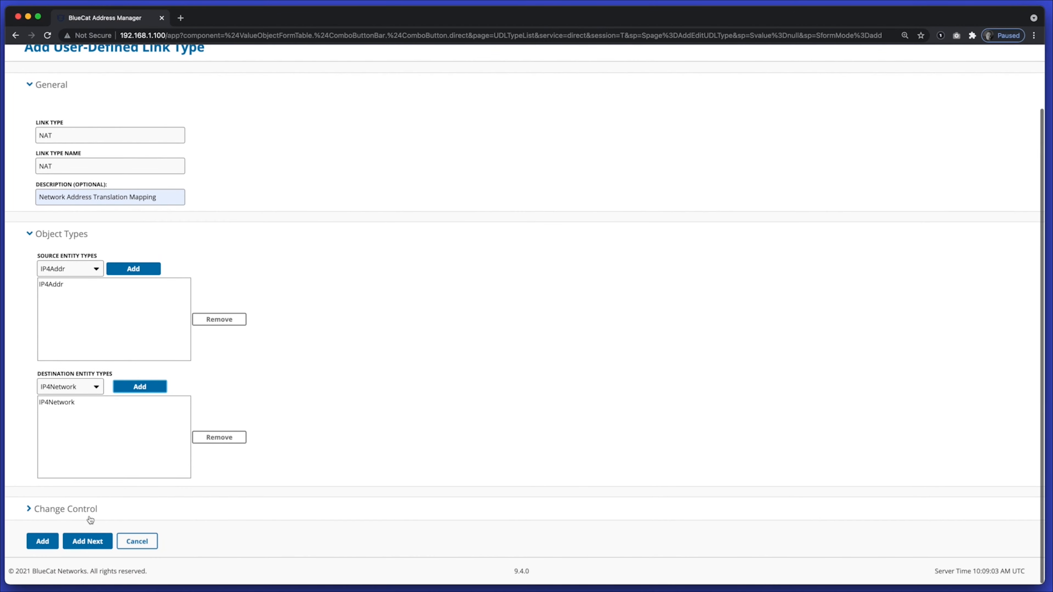
pyautogui.click(41, 541)
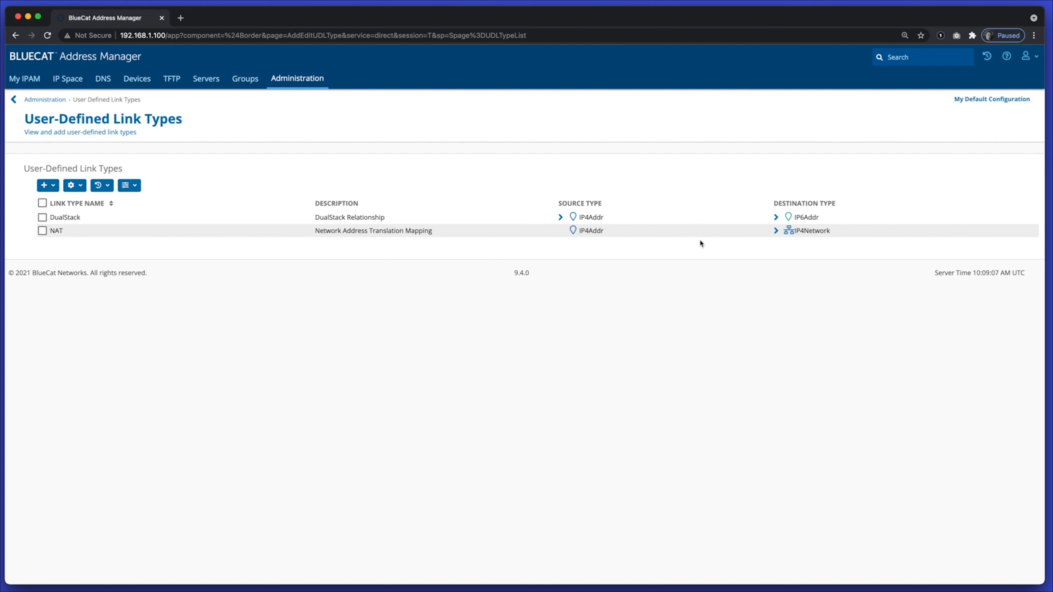
# Add a NAT link described "UK office NAT" from the IP4Addr 192.168.1.10 to the IP4Network 192.168.0.0/24.
pyautogui.click(57, 230)
pyautogui.click(44, 185)
pyautogui.write('UK office NAT')
pyautogui.click(243, 292)
pyautogui.click(185, 320)
pyautogui.click(249, 393)
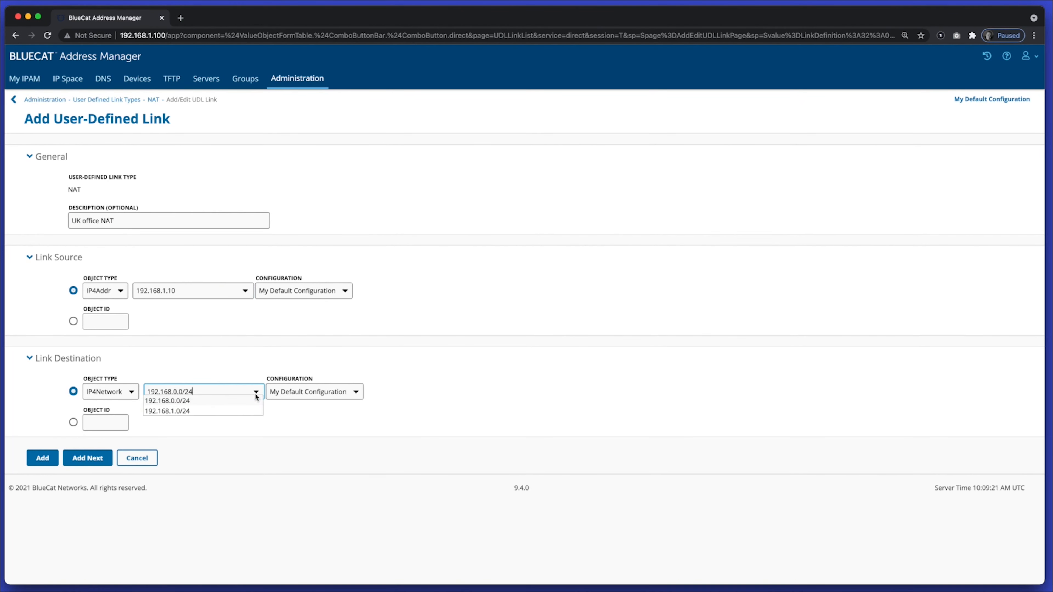
pyautogui.click(189, 400)
pyautogui.click(41, 461)
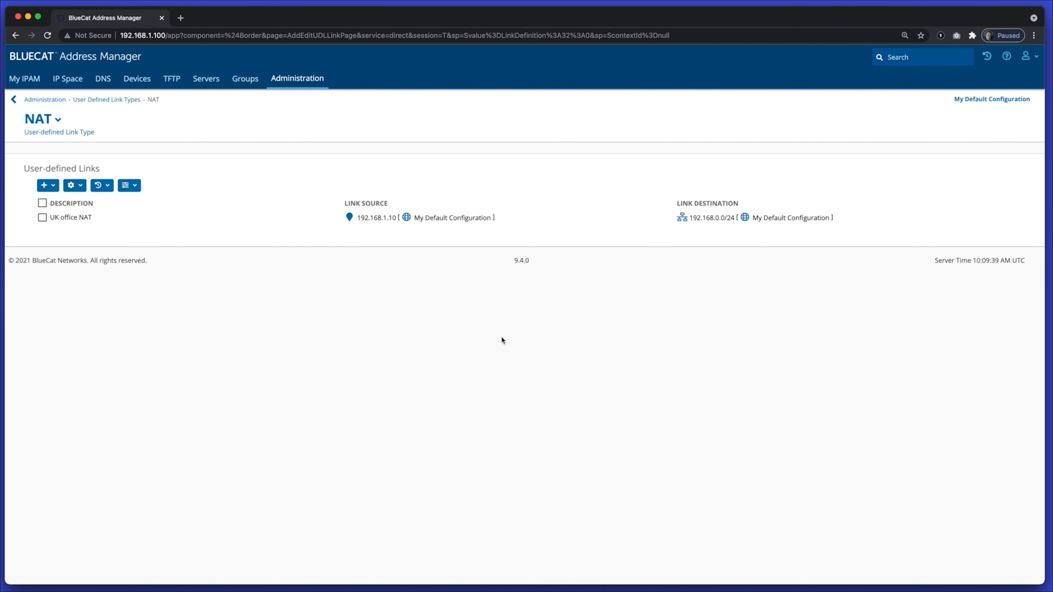
# Open the address list of the 192.168.1.0/24 network and check the NAT column for 192.168.1.10.
pyautogui.click(79, 81)
pyautogui.click(70, 317)
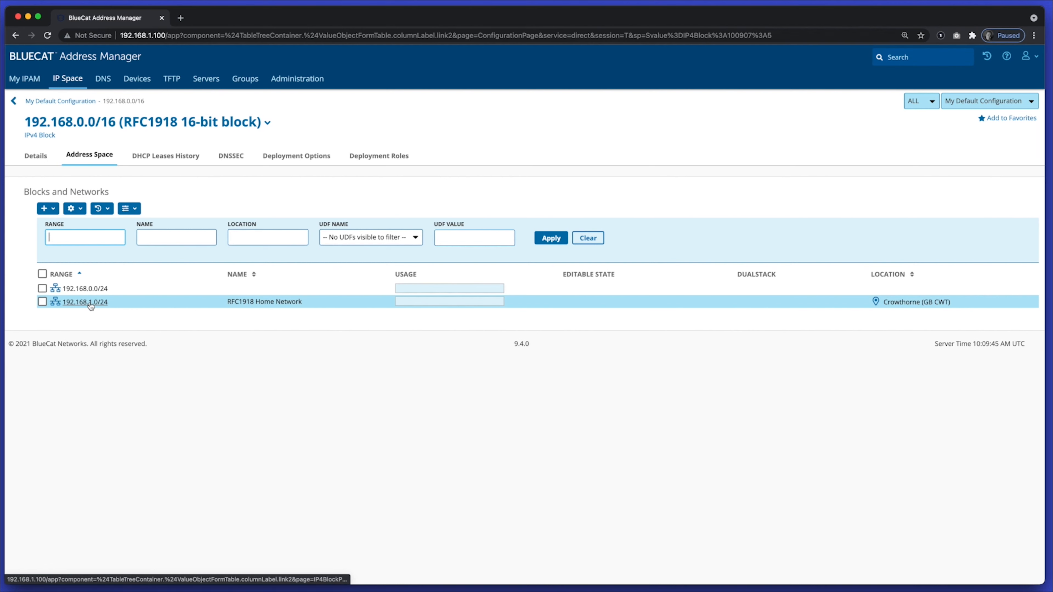
pyautogui.click(90, 306)
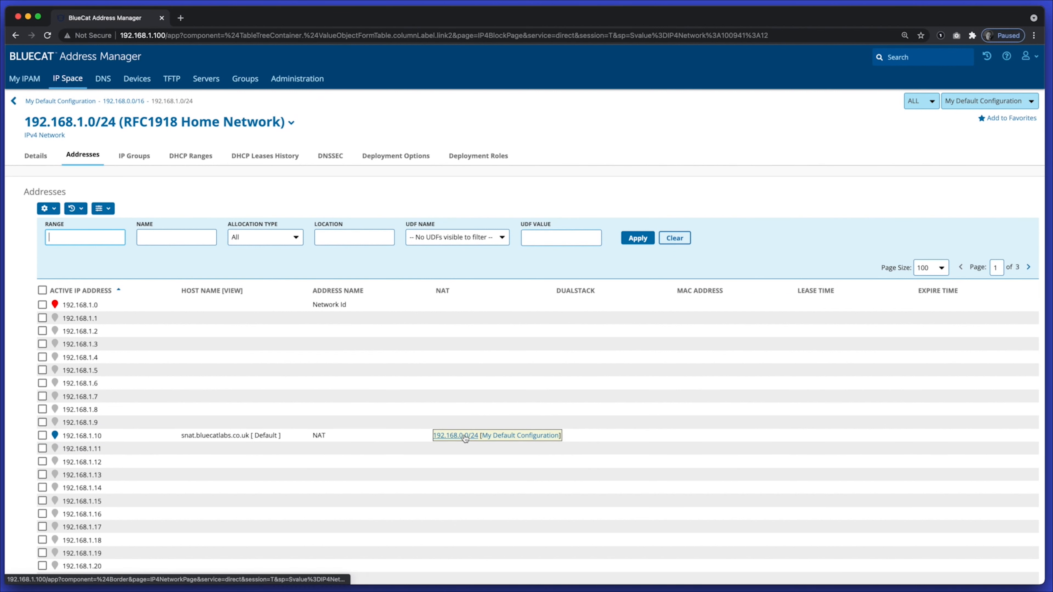
# Follow the NAT link of 192.168.1.10 to the 192.168.0.0/24 network and back through the user-defined links in its details.
pyautogui.click(464, 435)
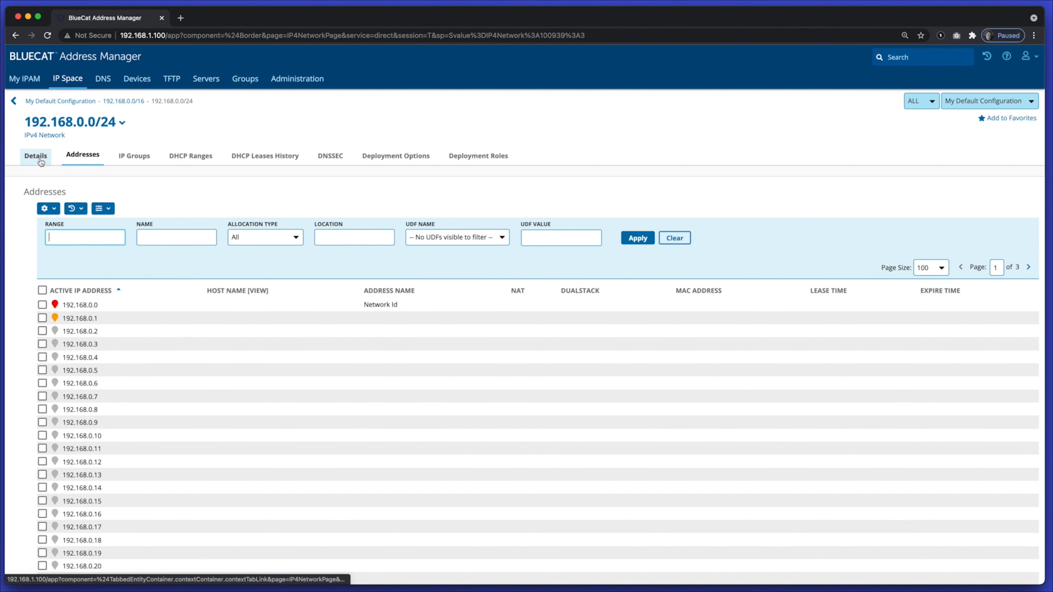
pyautogui.click(41, 161)
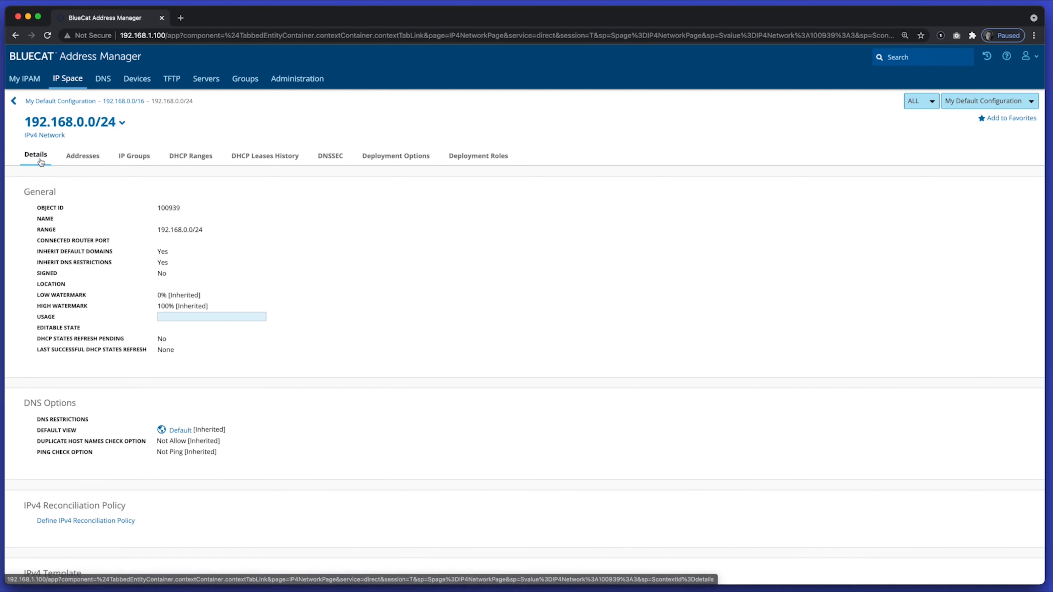
pyautogui.scroll(-15, 226, 361)
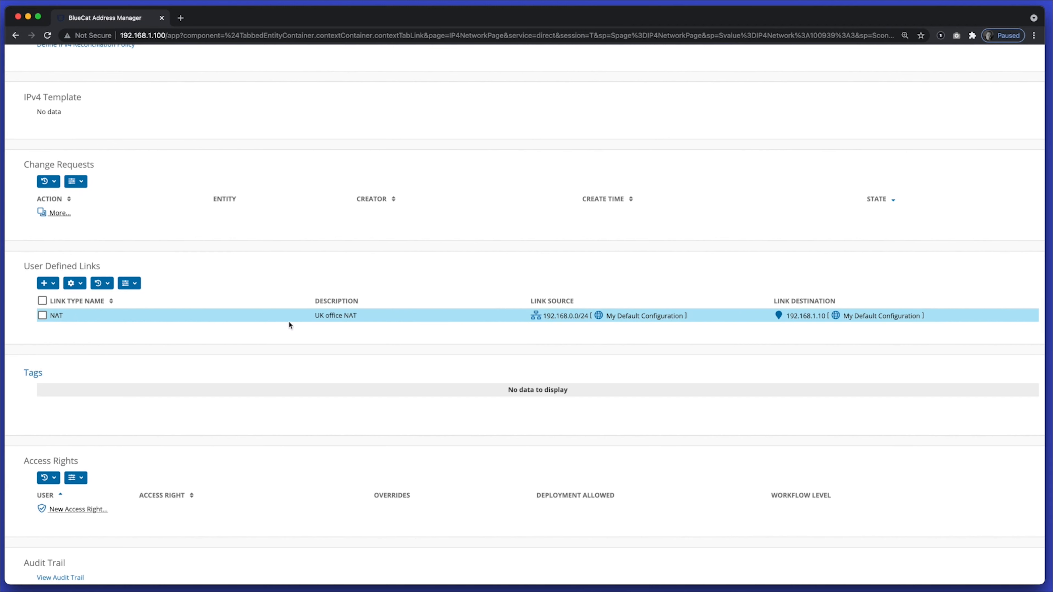
pyautogui.click(807, 316)
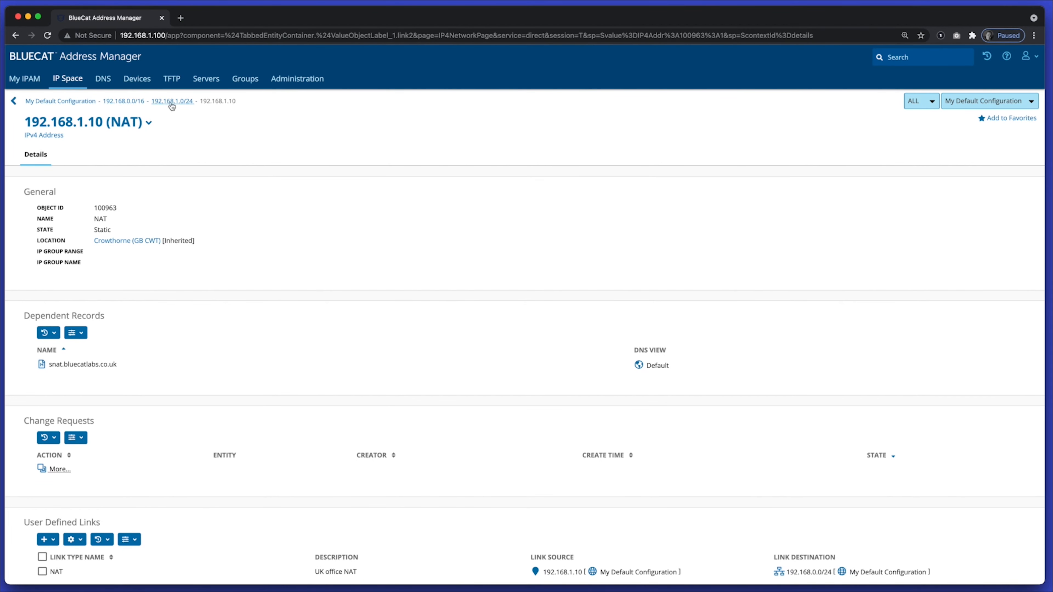
# Add the NAT column to the blocks and networks table of the 192.168.0.0/16 block.
pyautogui.click(177, 107)
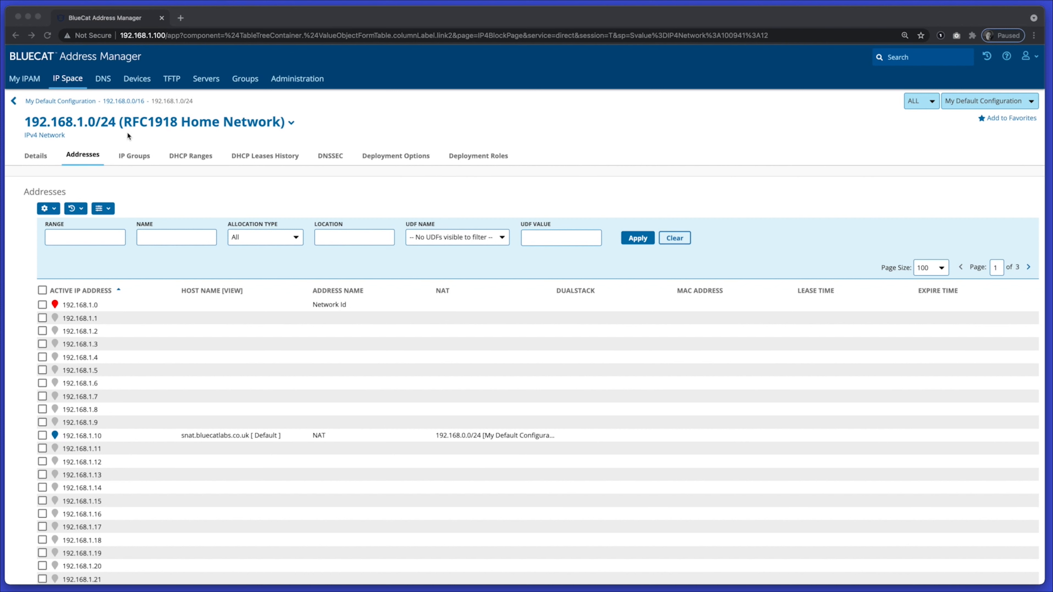
pyautogui.click(126, 103)
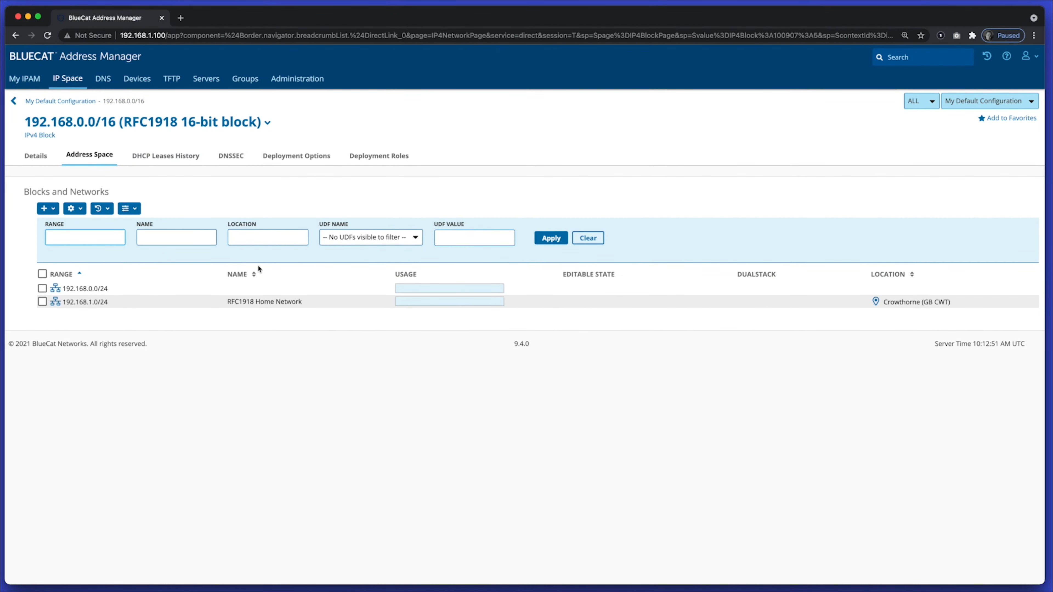
pyautogui.click(129, 208)
pyautogui.click(132, 270)
pyautogui.click(406, 305)
pyautogui.click(532, 282)
pyautogui.click(653, 393)
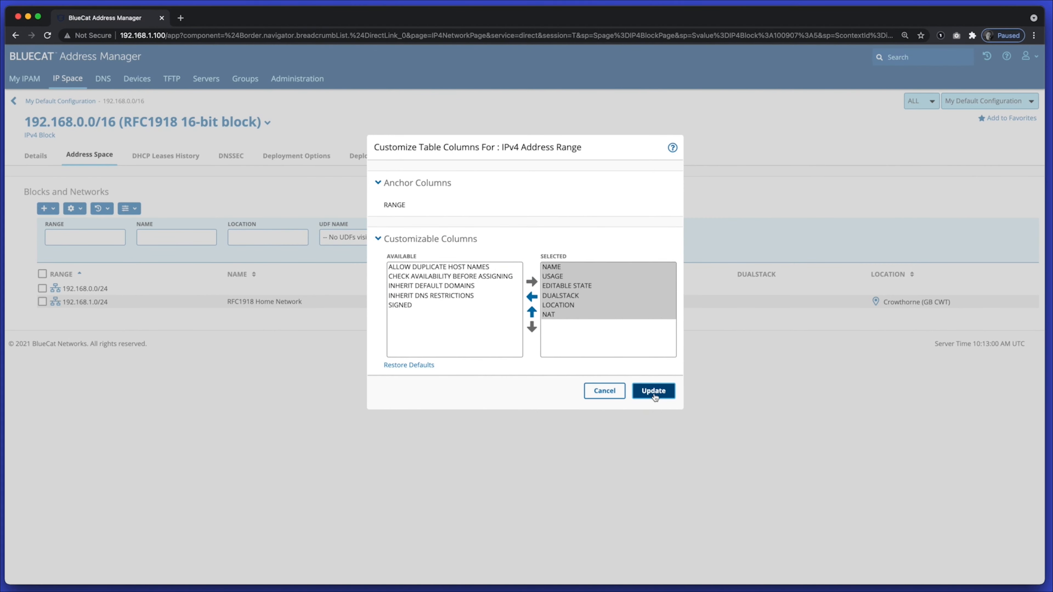